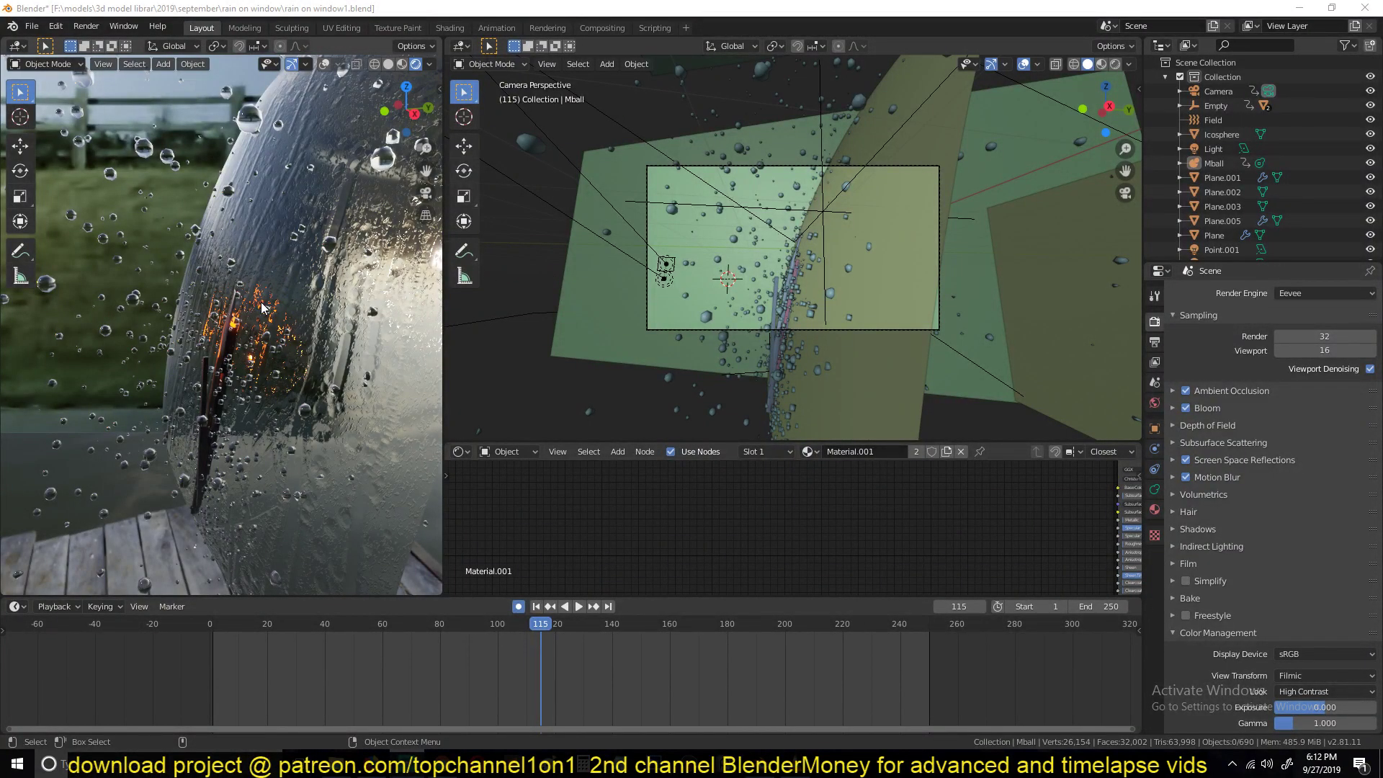
Select windshield Plane.003 to show its Material.002 nodes and orbit around the wet glass.
click(575, 293)
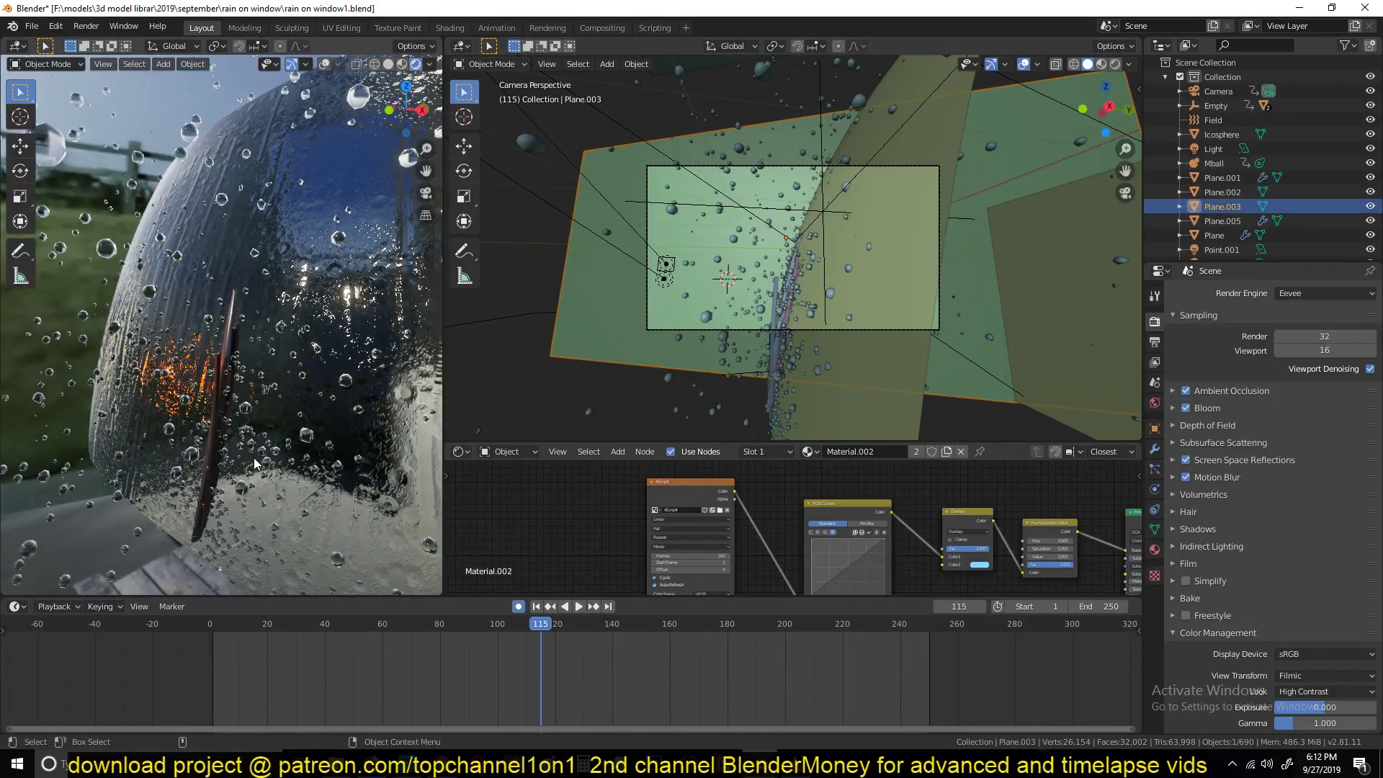
middle_drag(254, 457, 247, 388)
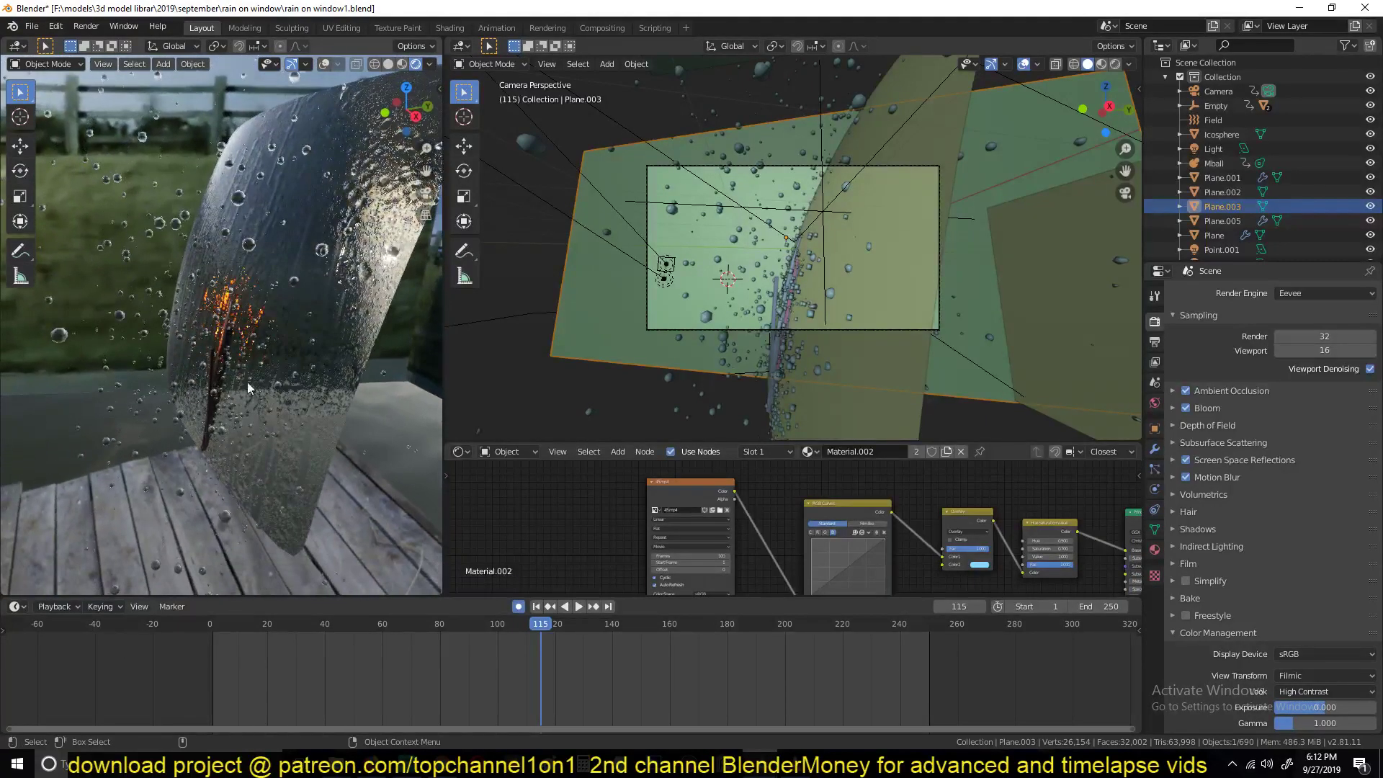
middle_drag(278, 253, 313, 281)
Replay the rain render test in VLC from the start and pause it at 00:08.
middle_drag(299, 332, 305, 336)
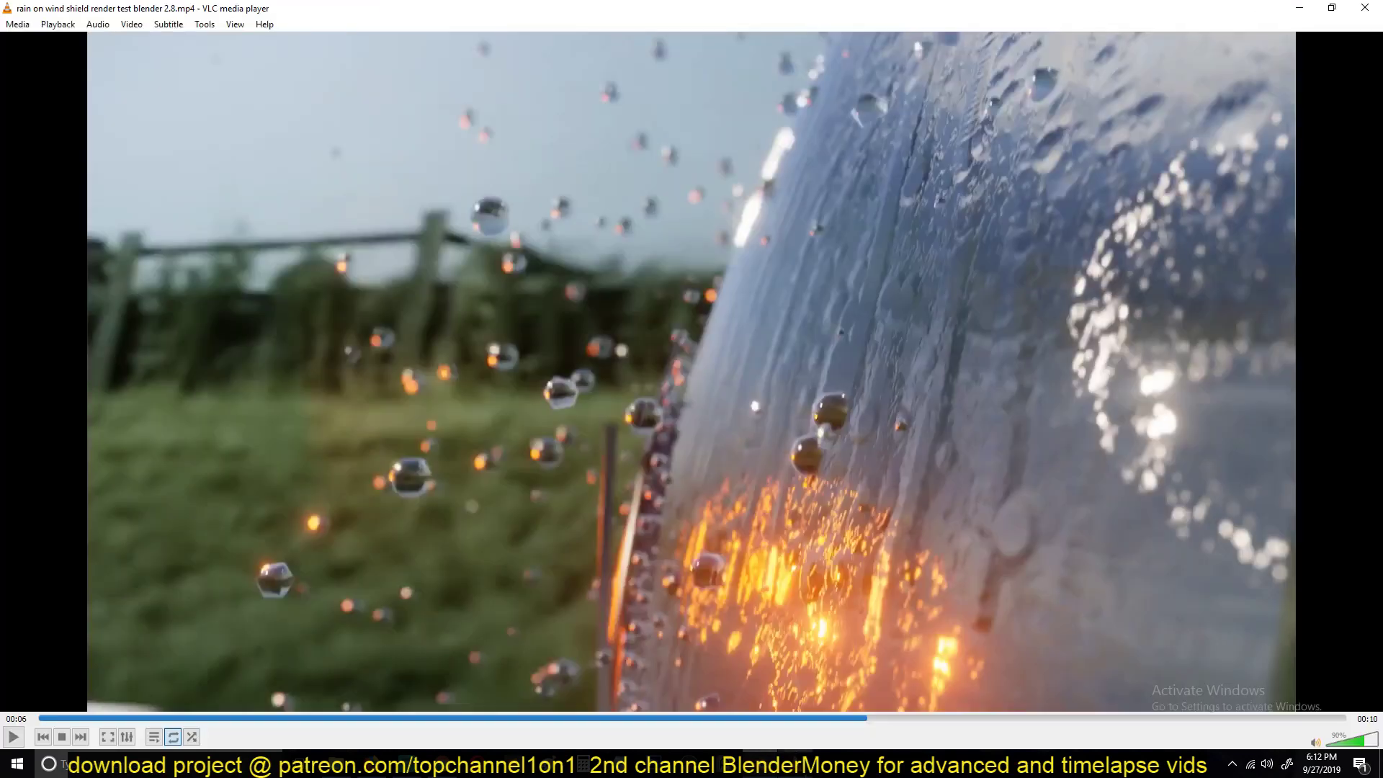
click(43, 717)
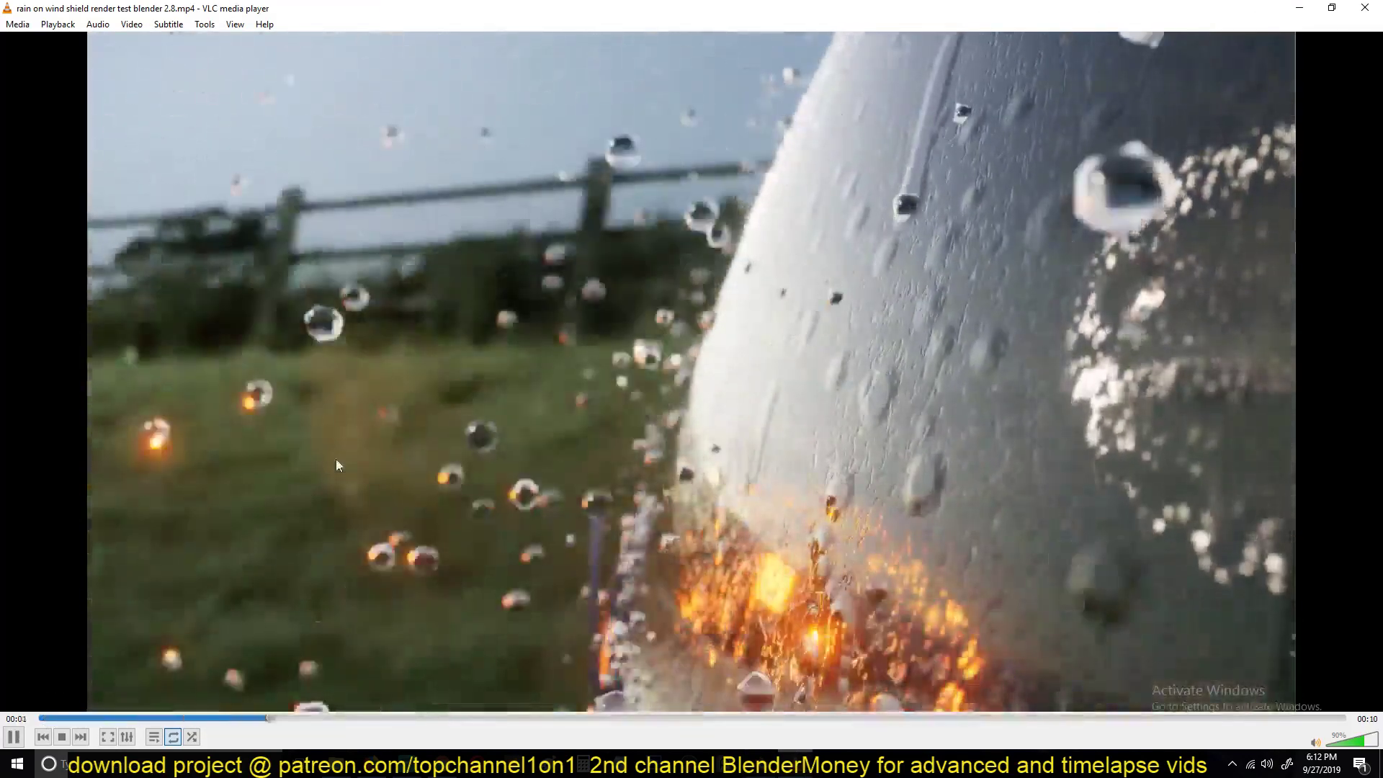
key(space)
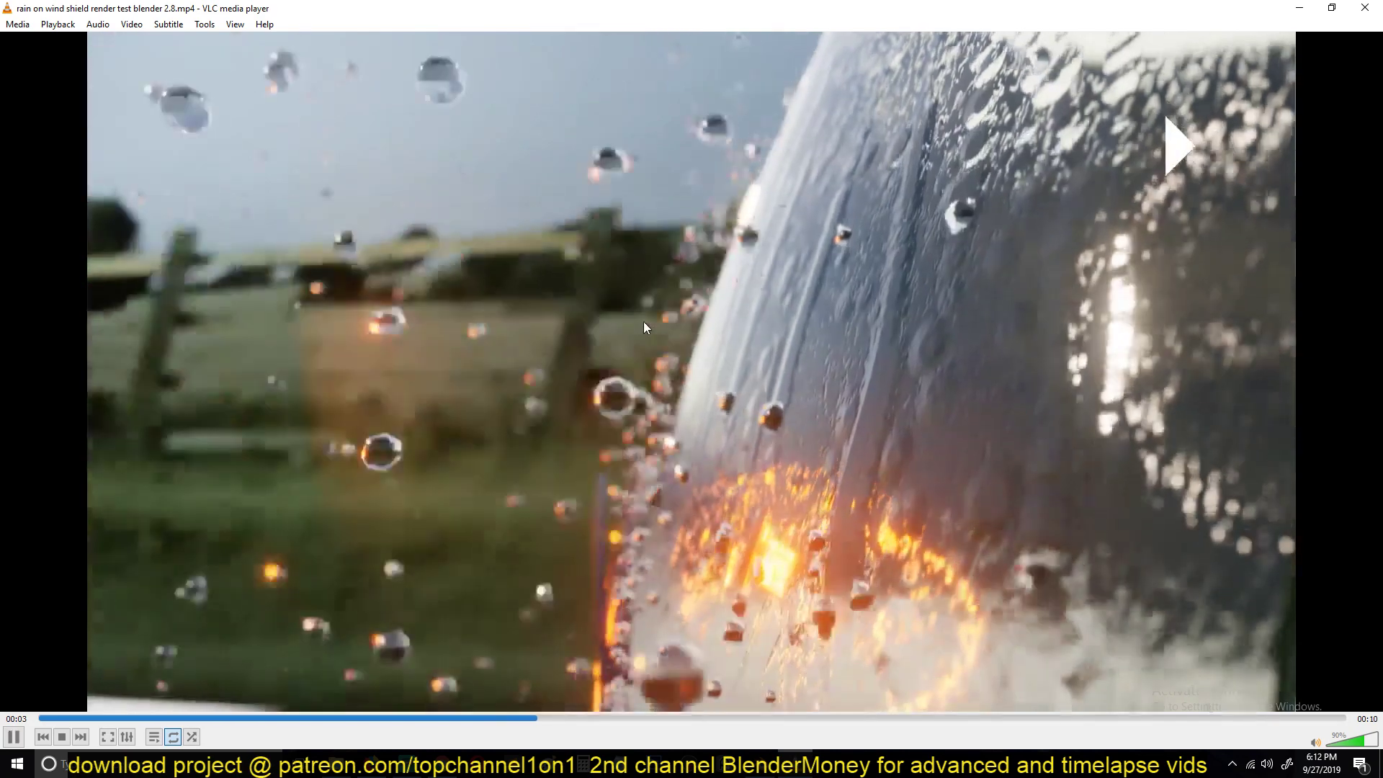
key(space)
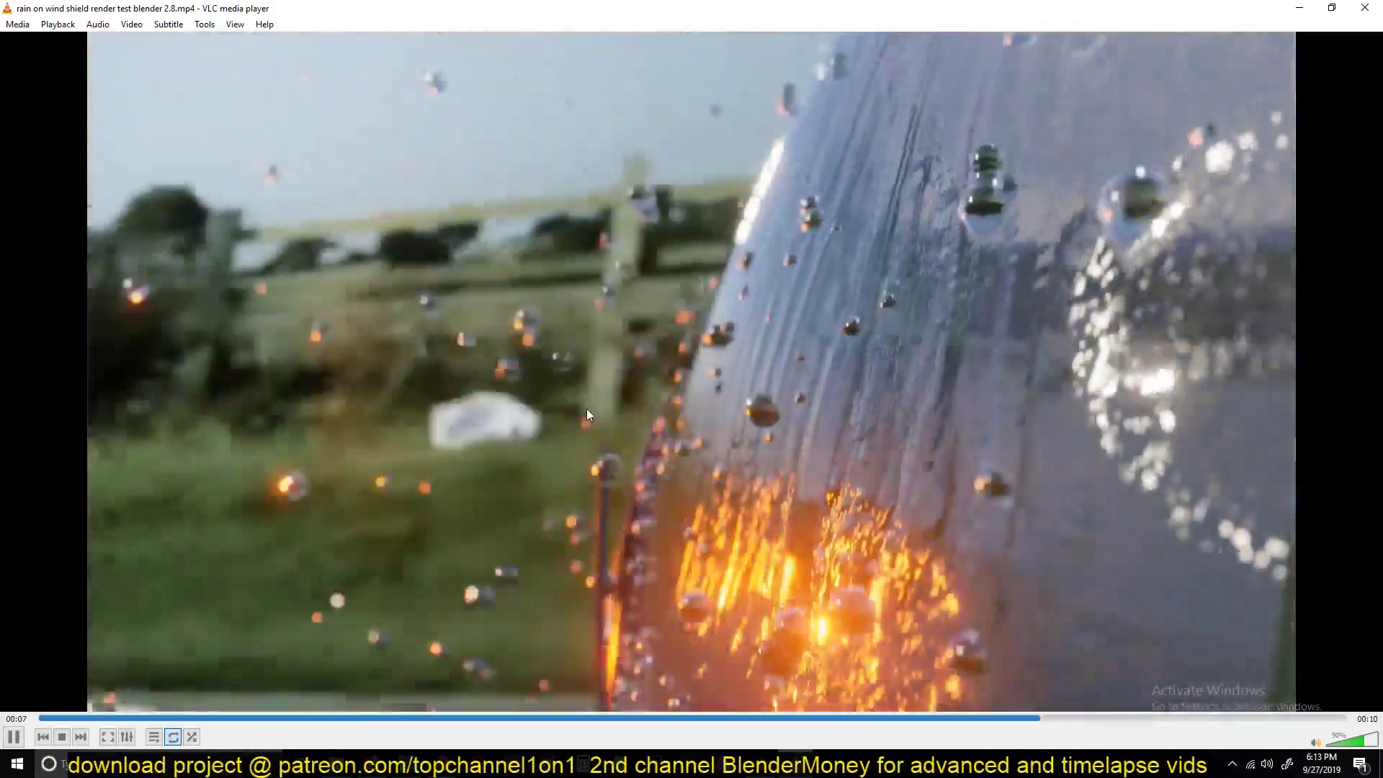
click(844, 406)
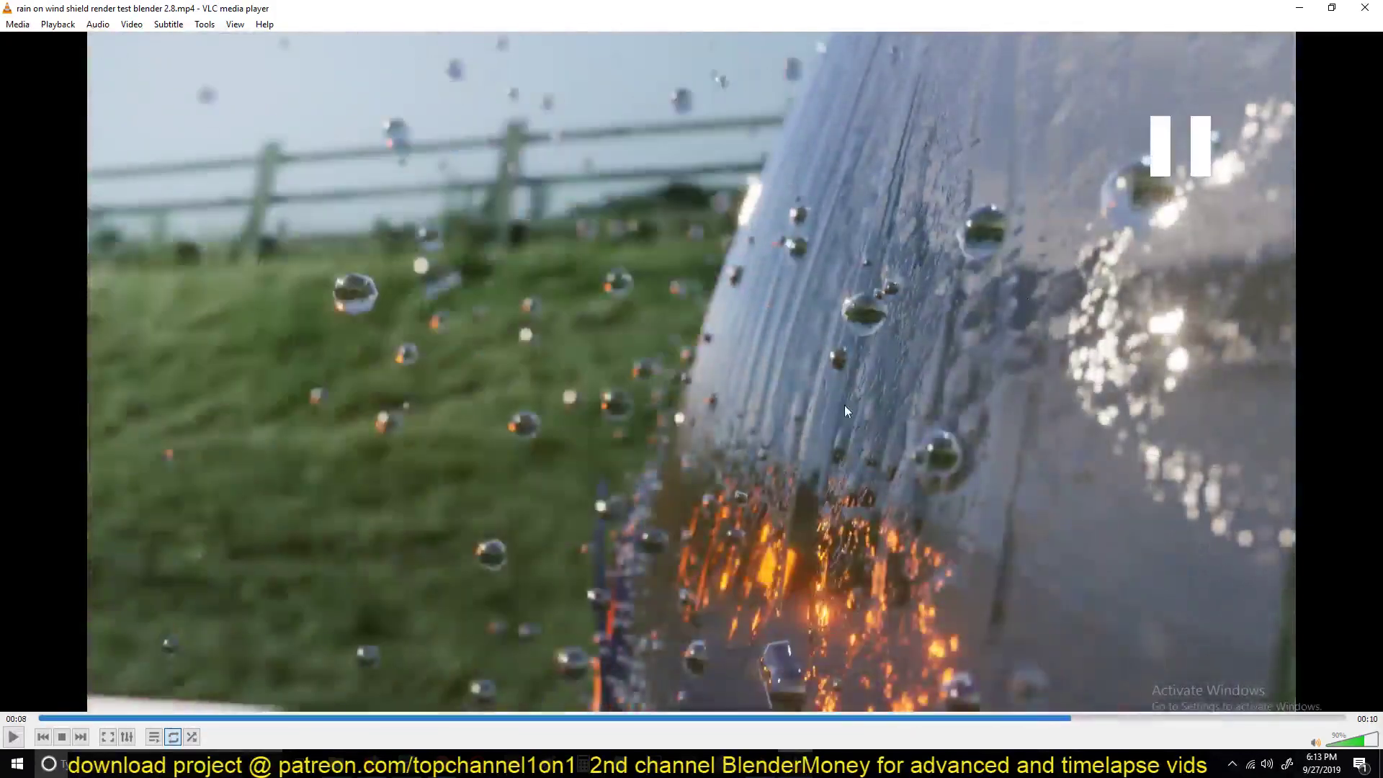
Back in Blender, hide emitter Plane.001's ParticleSettings droplets in the viewport.
click(1299, 10)
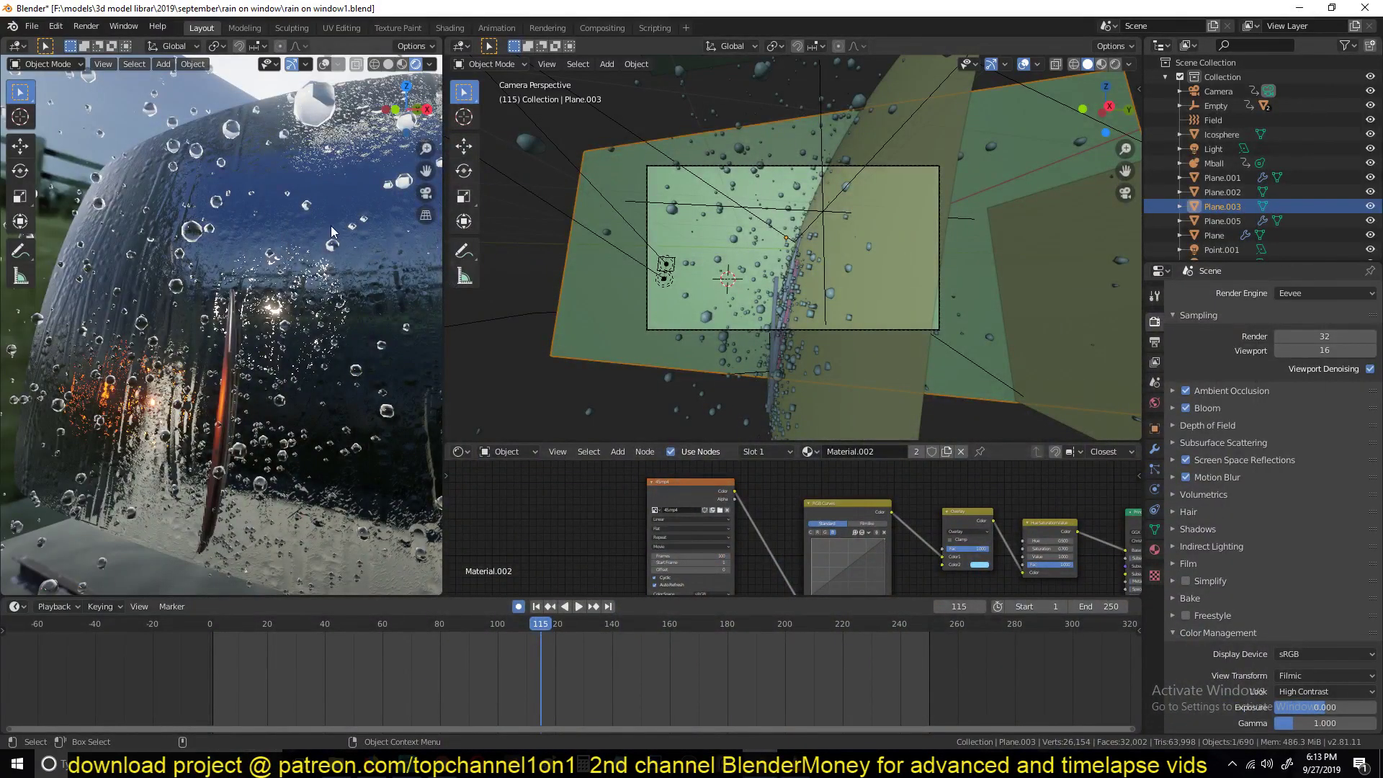
click(273, 308)
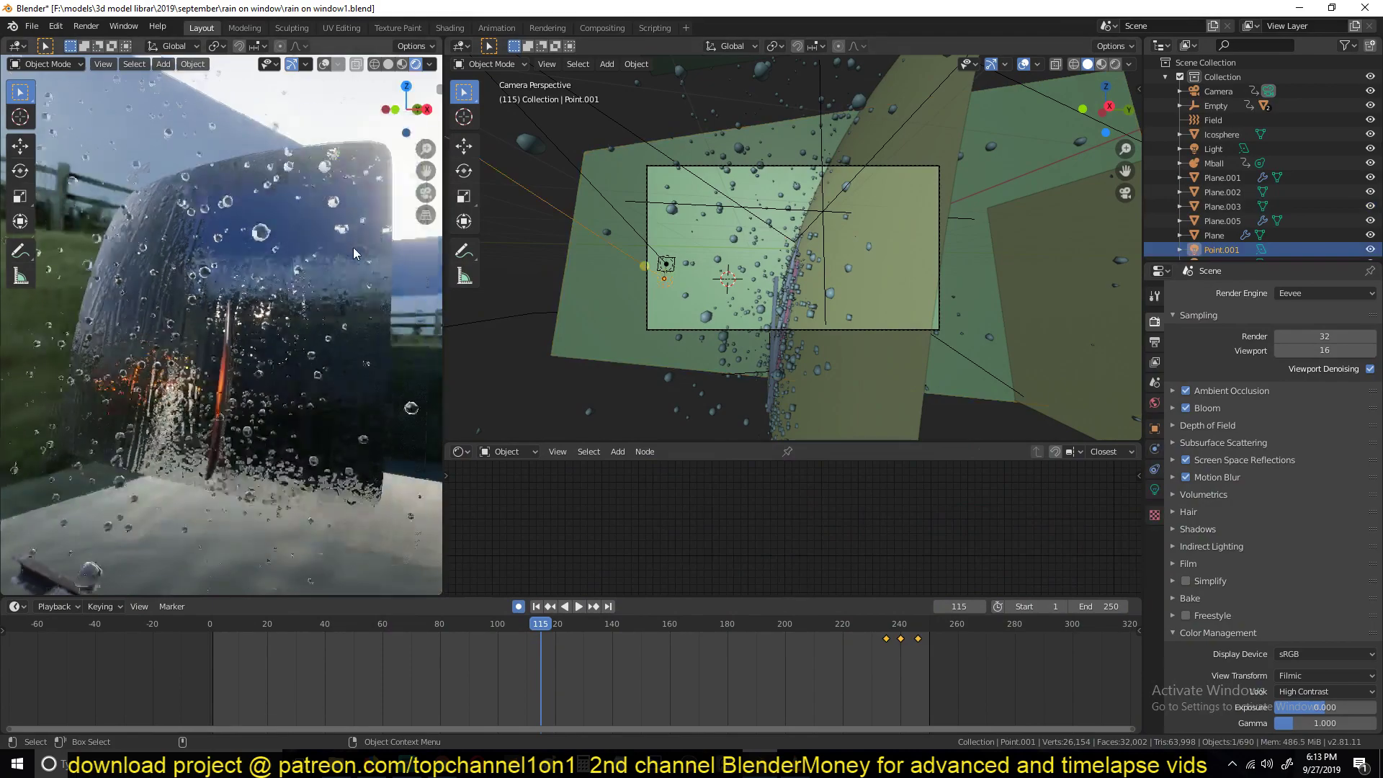
middle_drag(273, 308, 332, 285)
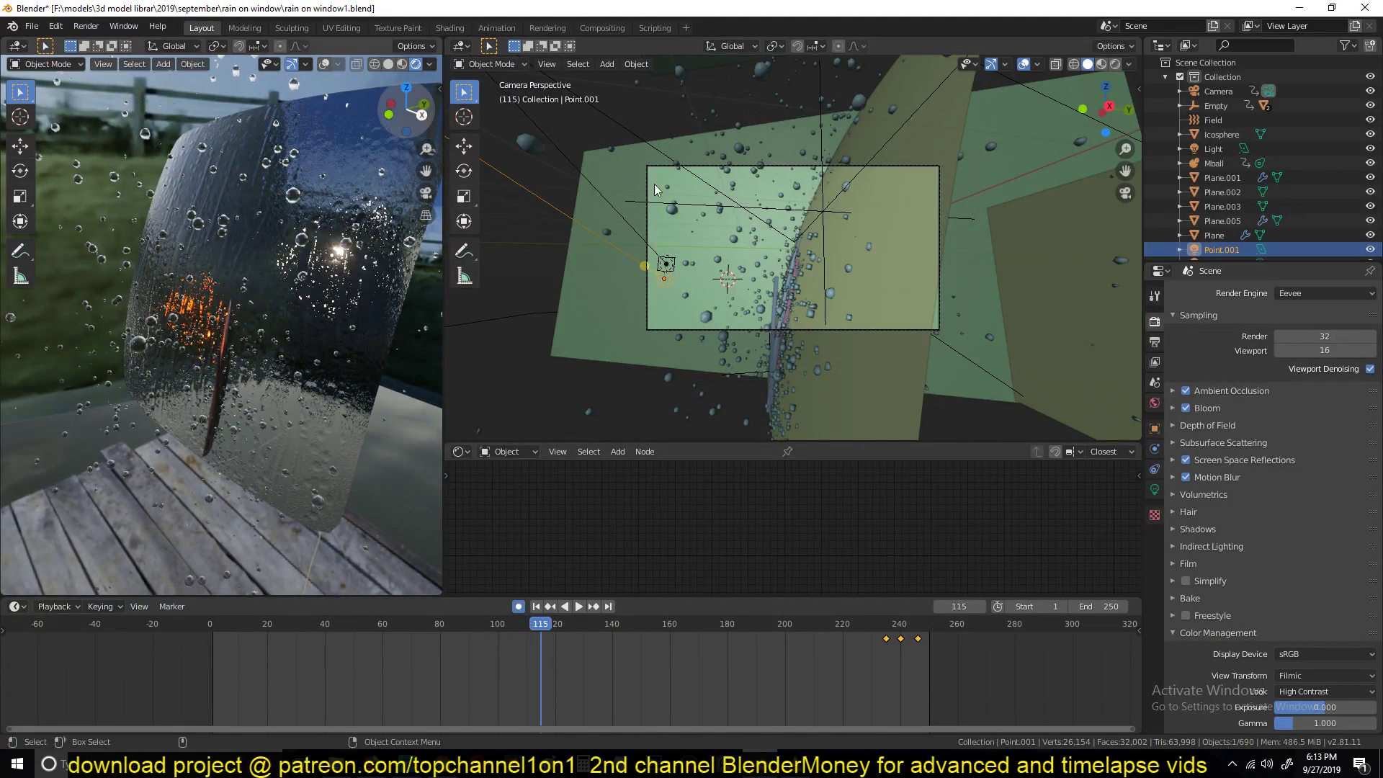
scroll(805, 182, down, 3)
click(769, 103)
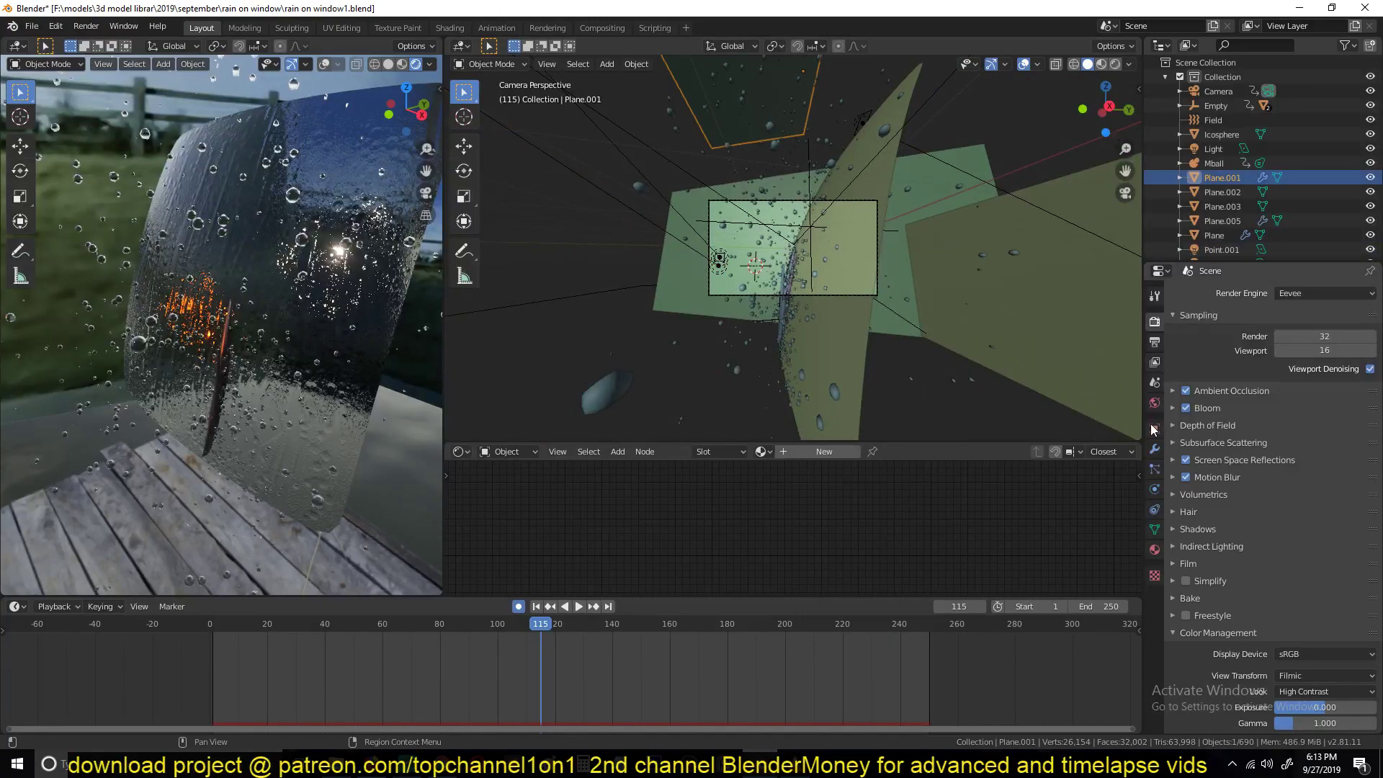
click(1153, 451)
click(1304, 315)
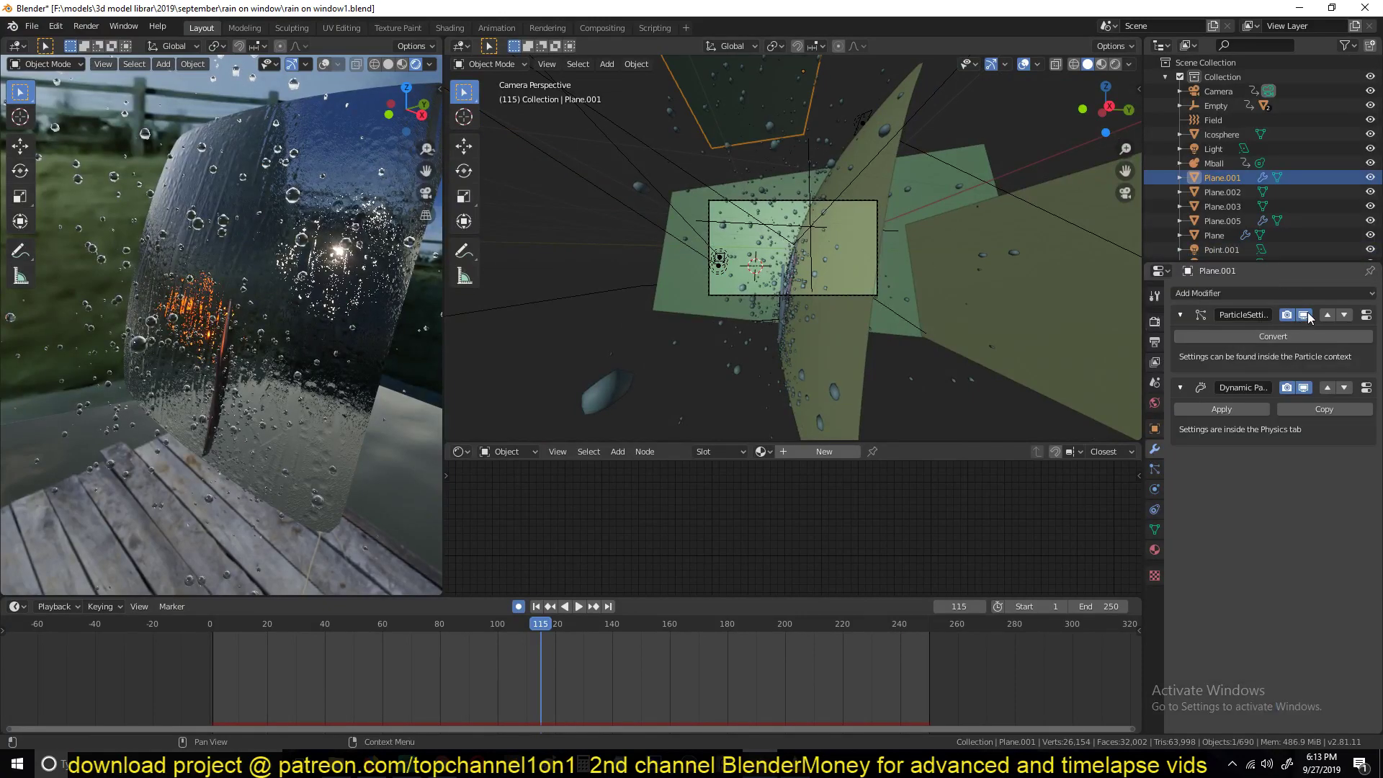
Orbit to show the wooden deck and play the animation from its start.
middle_drag(338, 289, 184, 273)
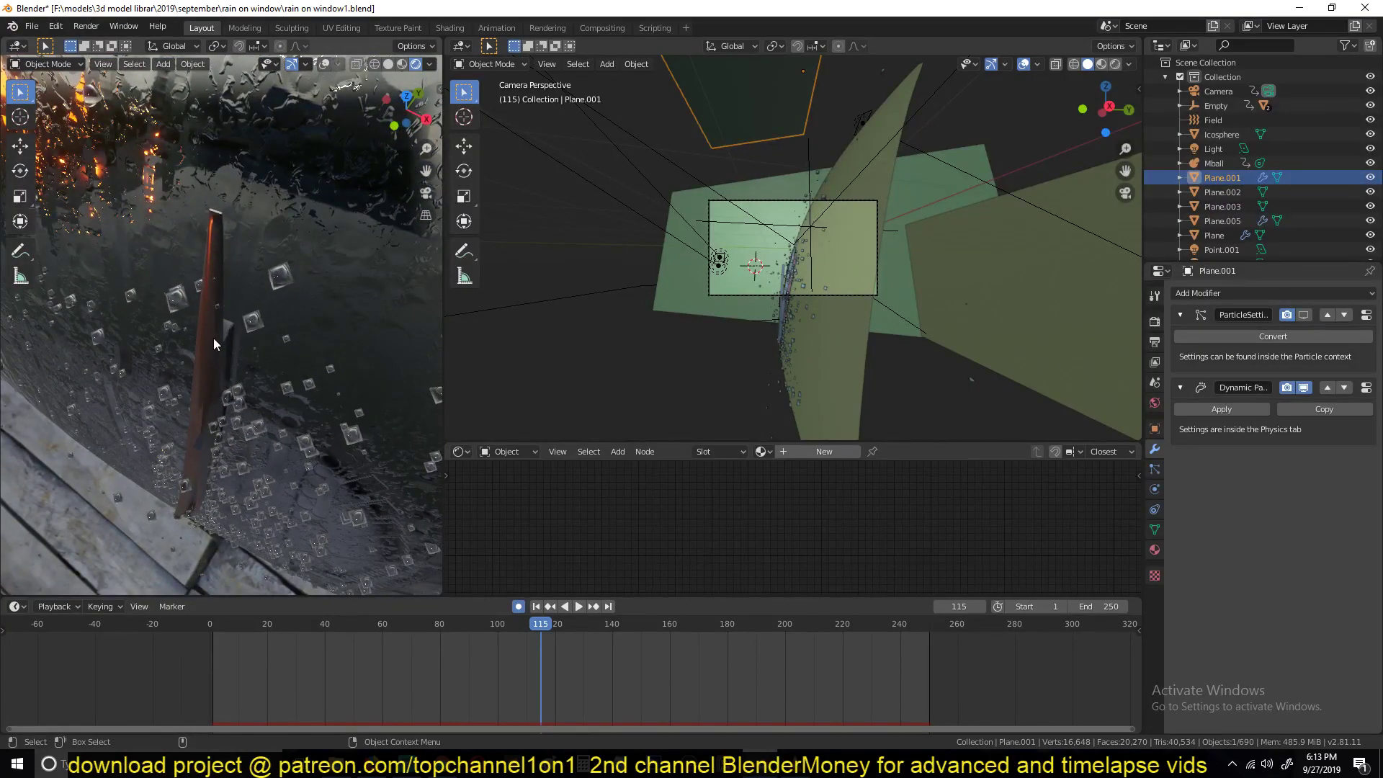
middle_drag(213, 338, 247, 316)
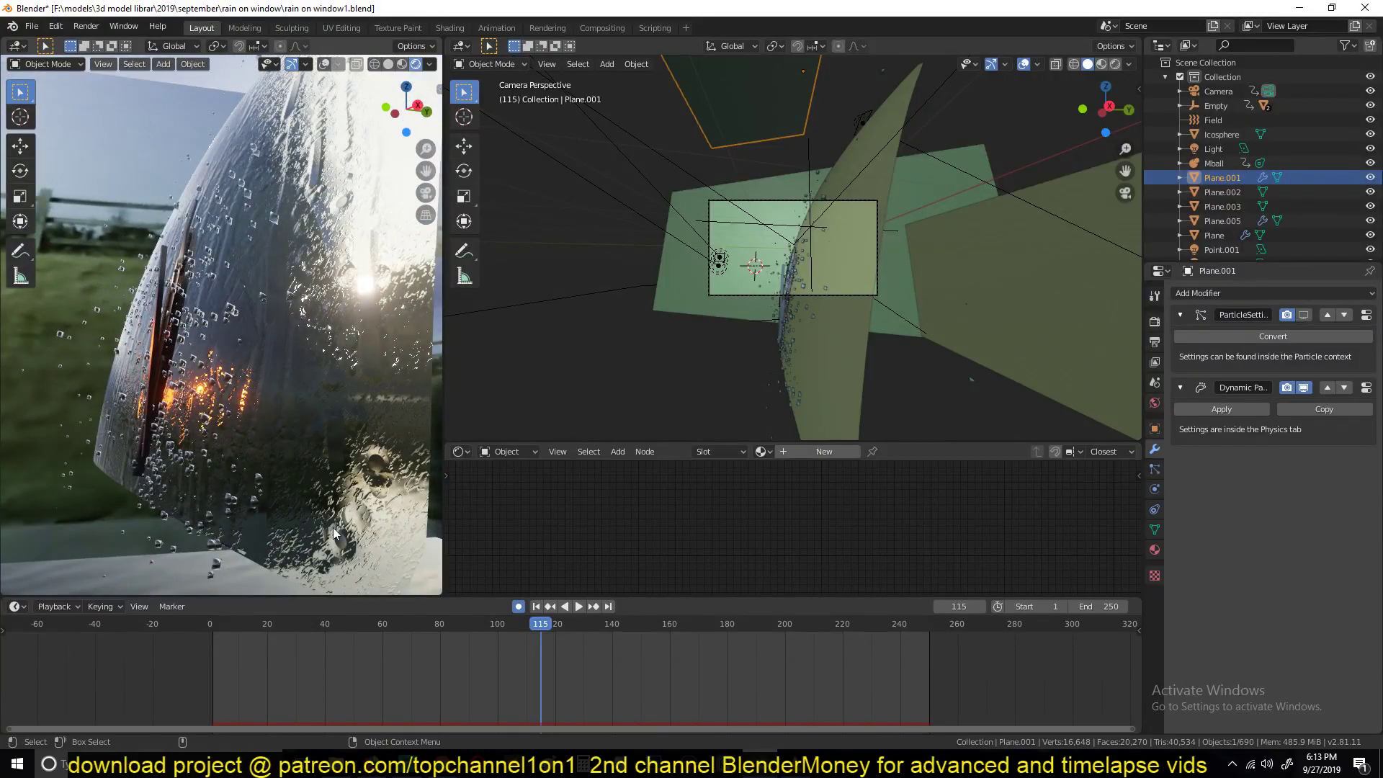
click(205, 655)
key(space)
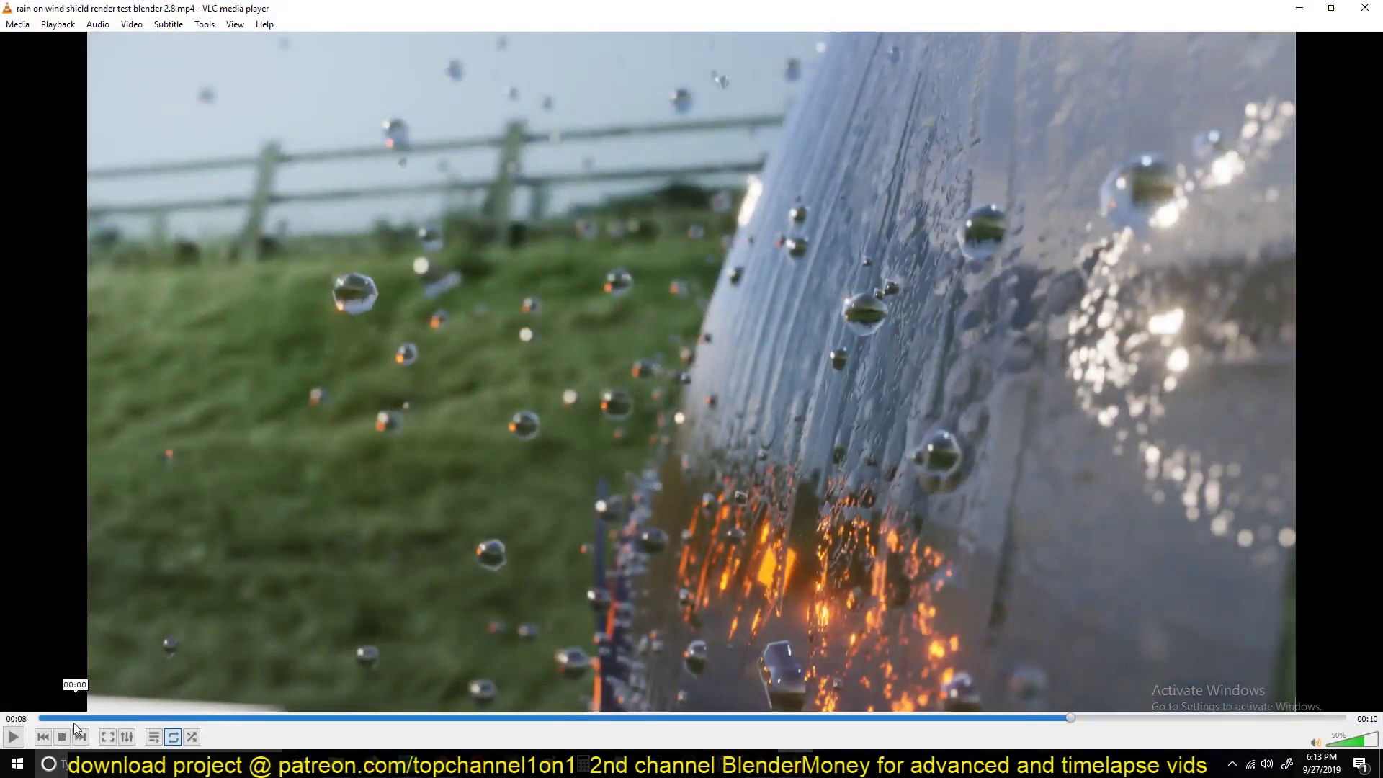
Restart the windshield render video in VLC from 00:00.
right_click(41, 719)
click(431, 640)
right_click(62, 716)
click(232, 669)
click(52, 715)
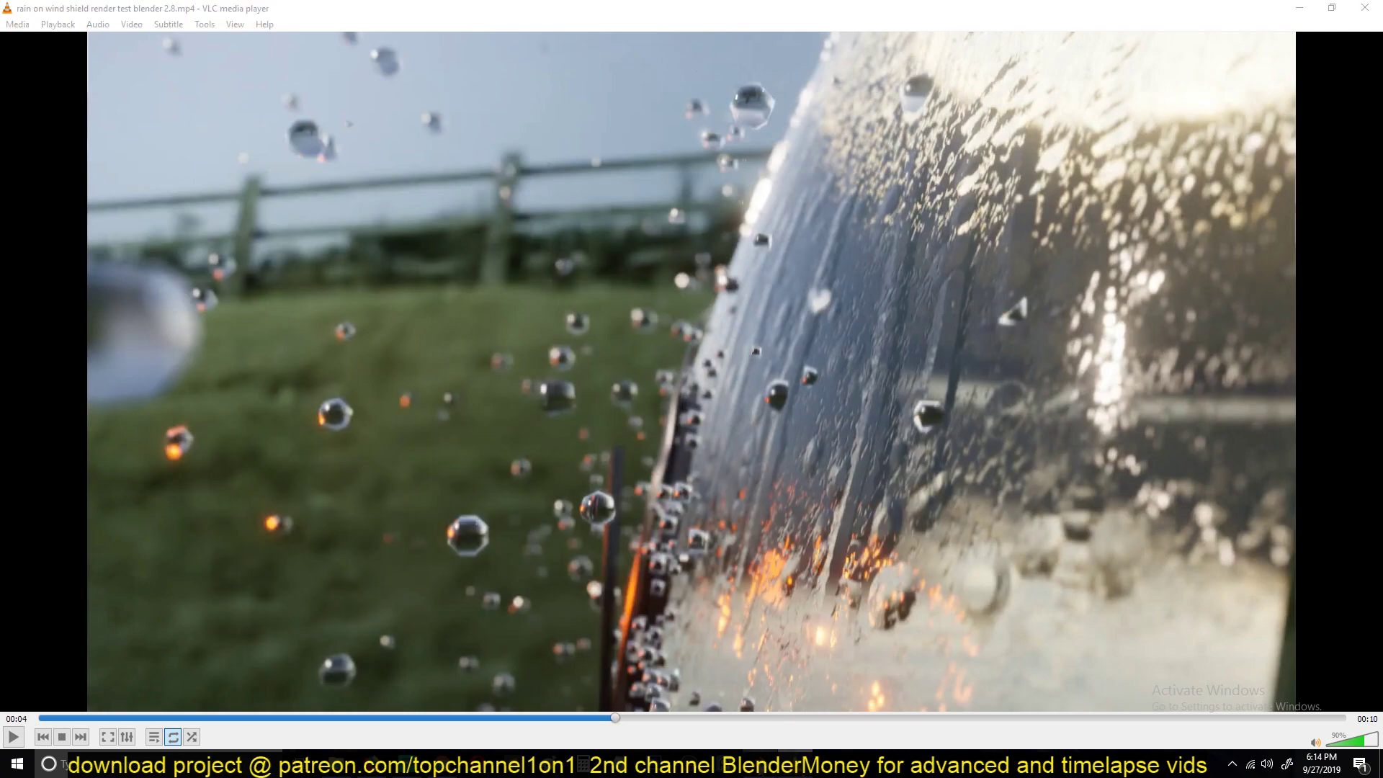
Back in Blender, hide the particles of Plane.006, the emitter on the wiper blade.
key(alt+Tab)
scroll(767, 267, up, 5)
scroll(861, 308, down, 5)
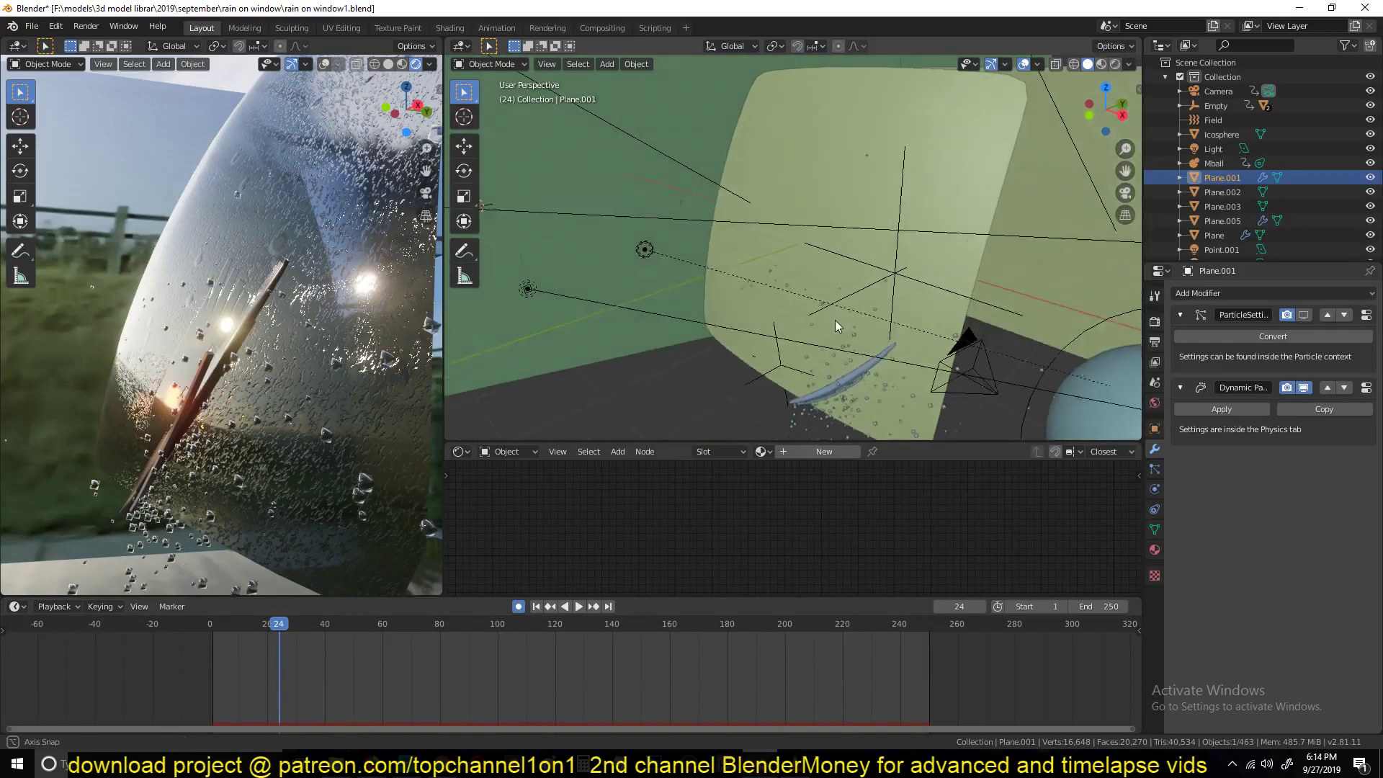
middle_drag(840, 274, 899, 317)
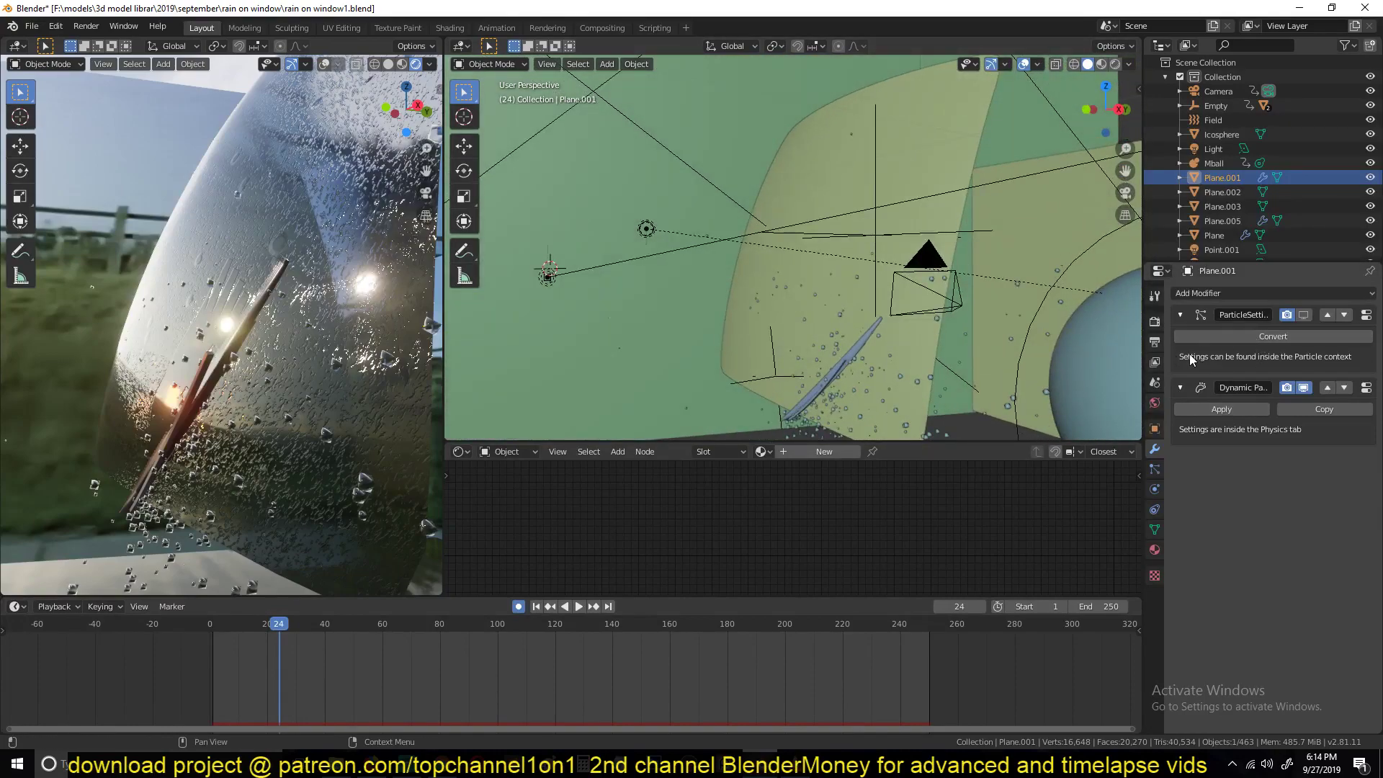
click(849, 365)
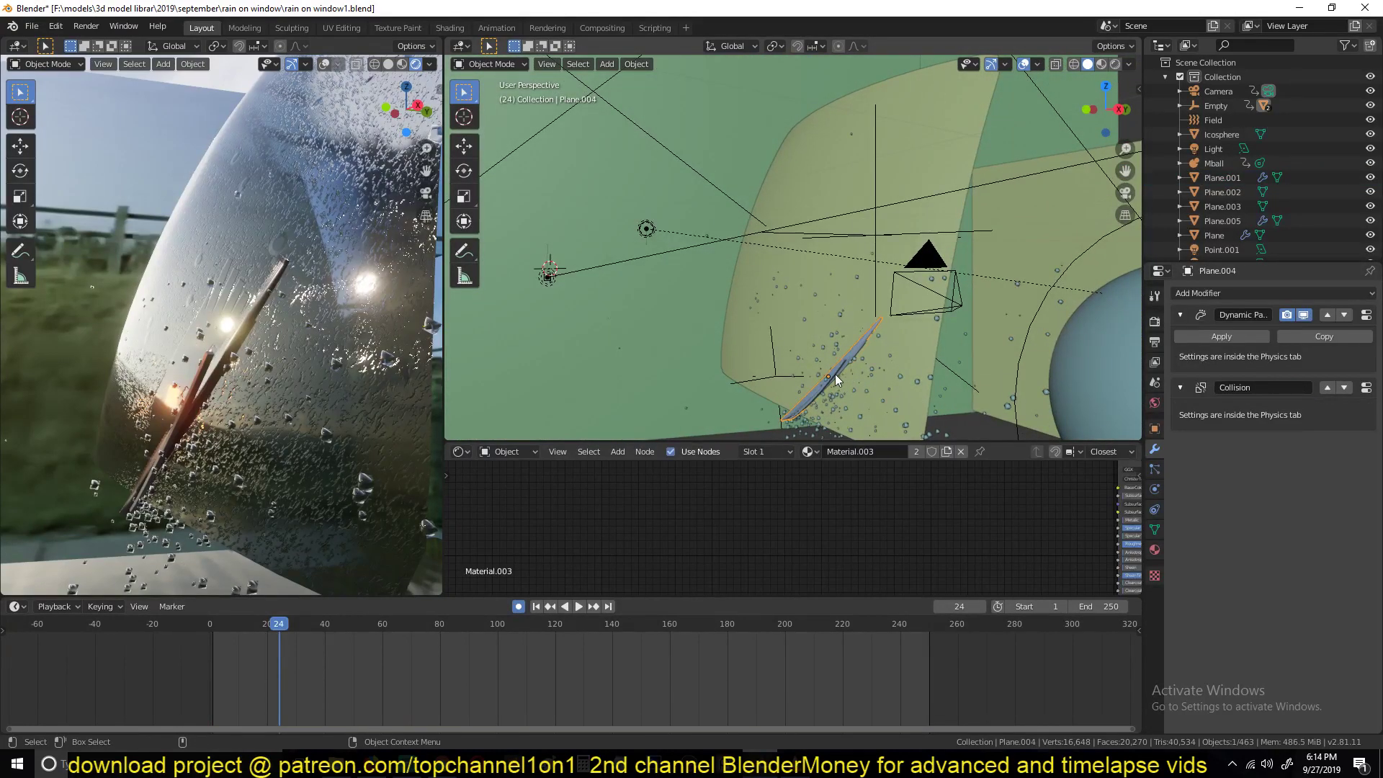
click(835, 376)
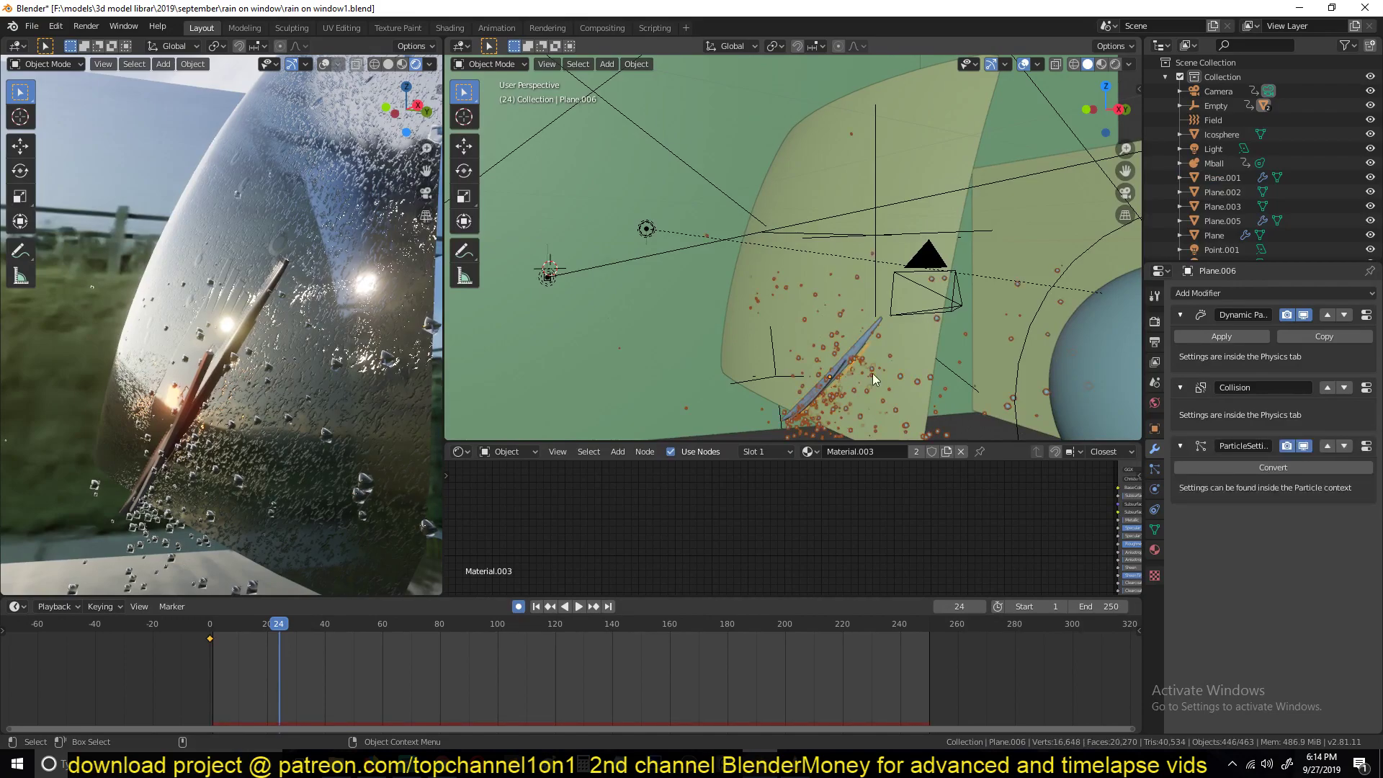
click(1304, 446)
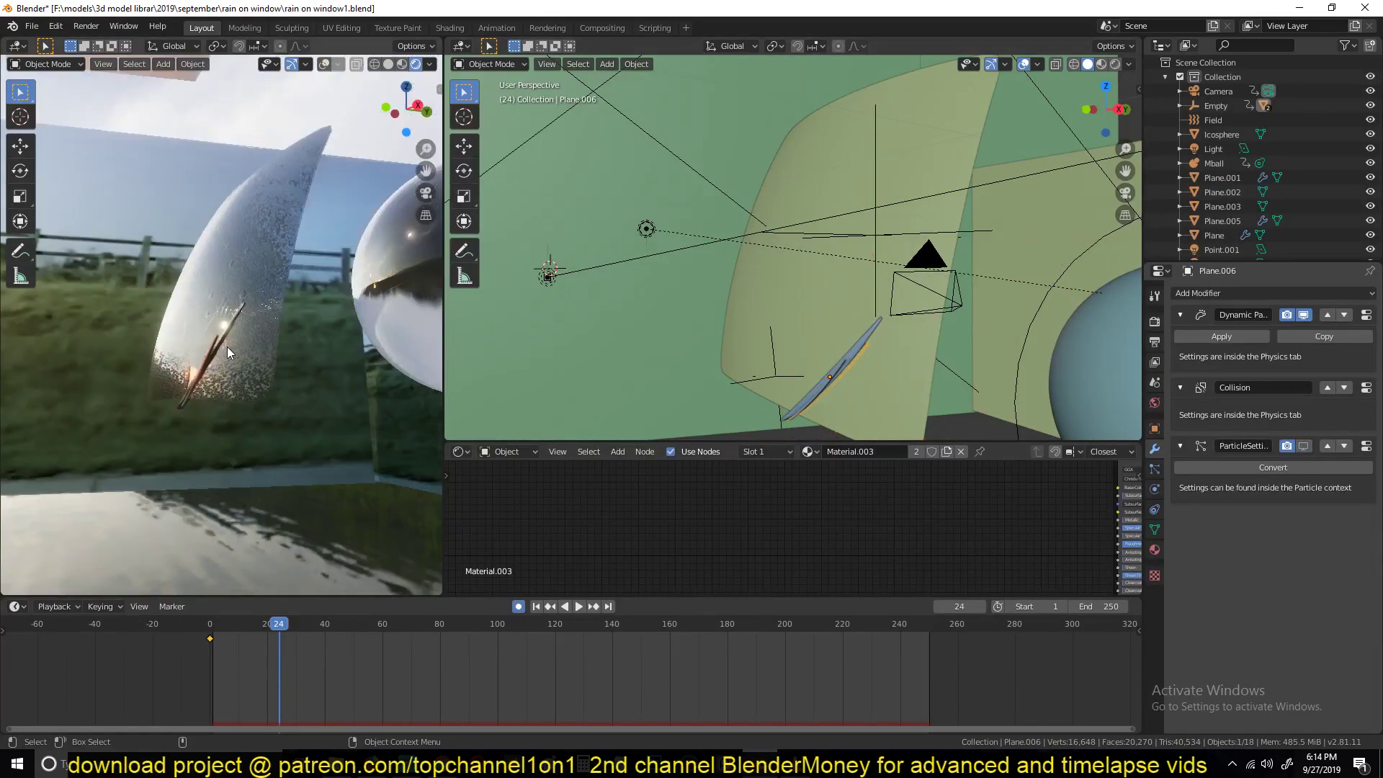
middle_drag(211, 389, 321, 373)
Play the rain animation from the first frame, stop at frame 64, and select backdrop Plane.003.
key(shift+Left)
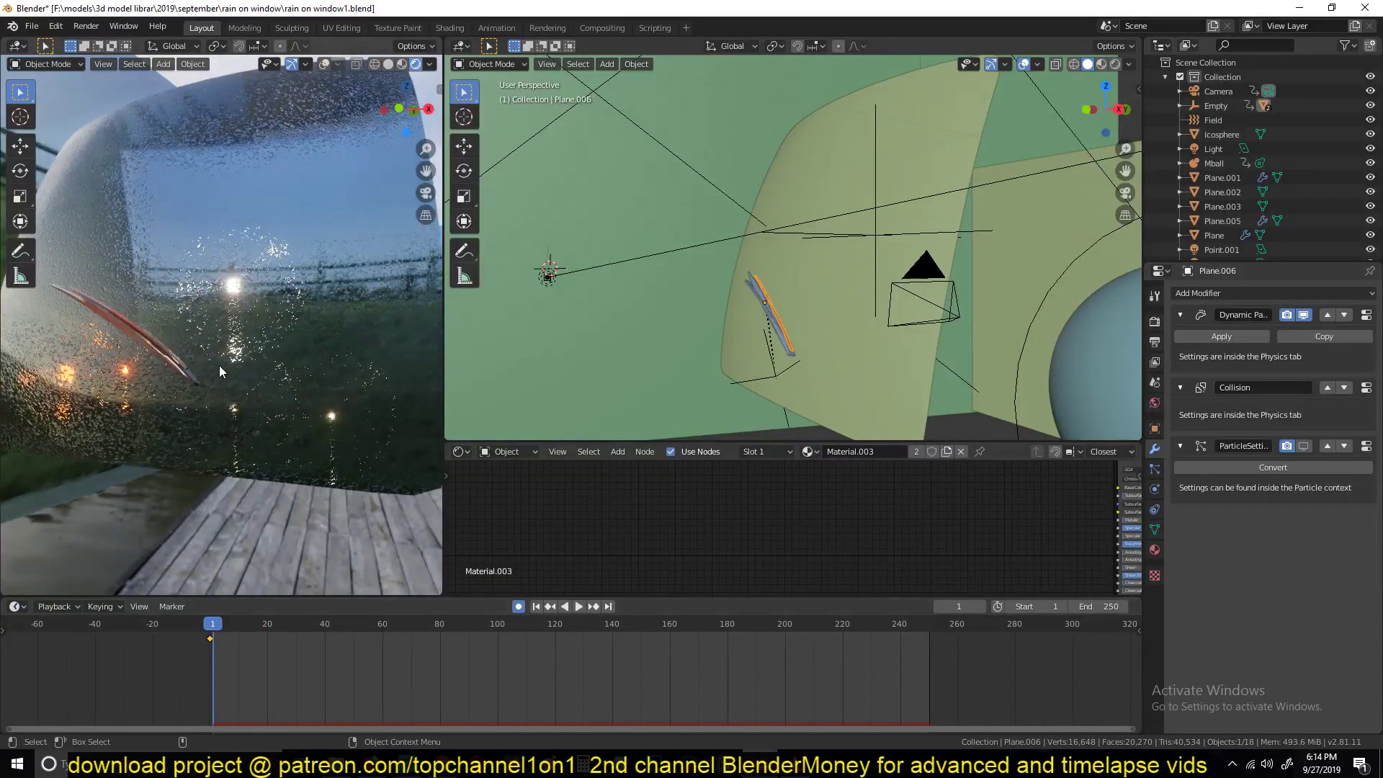
middle_drag(219, 366, 224, 401)
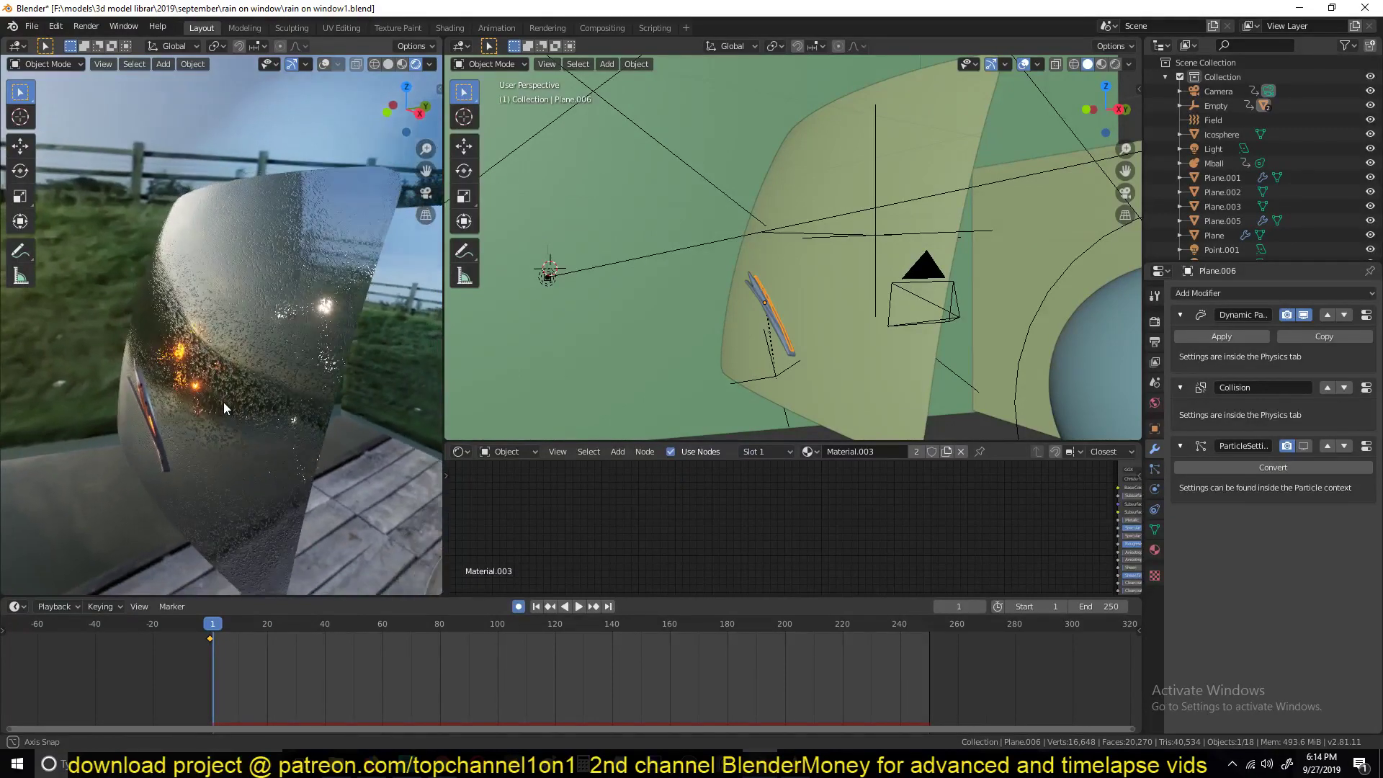
middle_drag(181, 295, 265, 297)
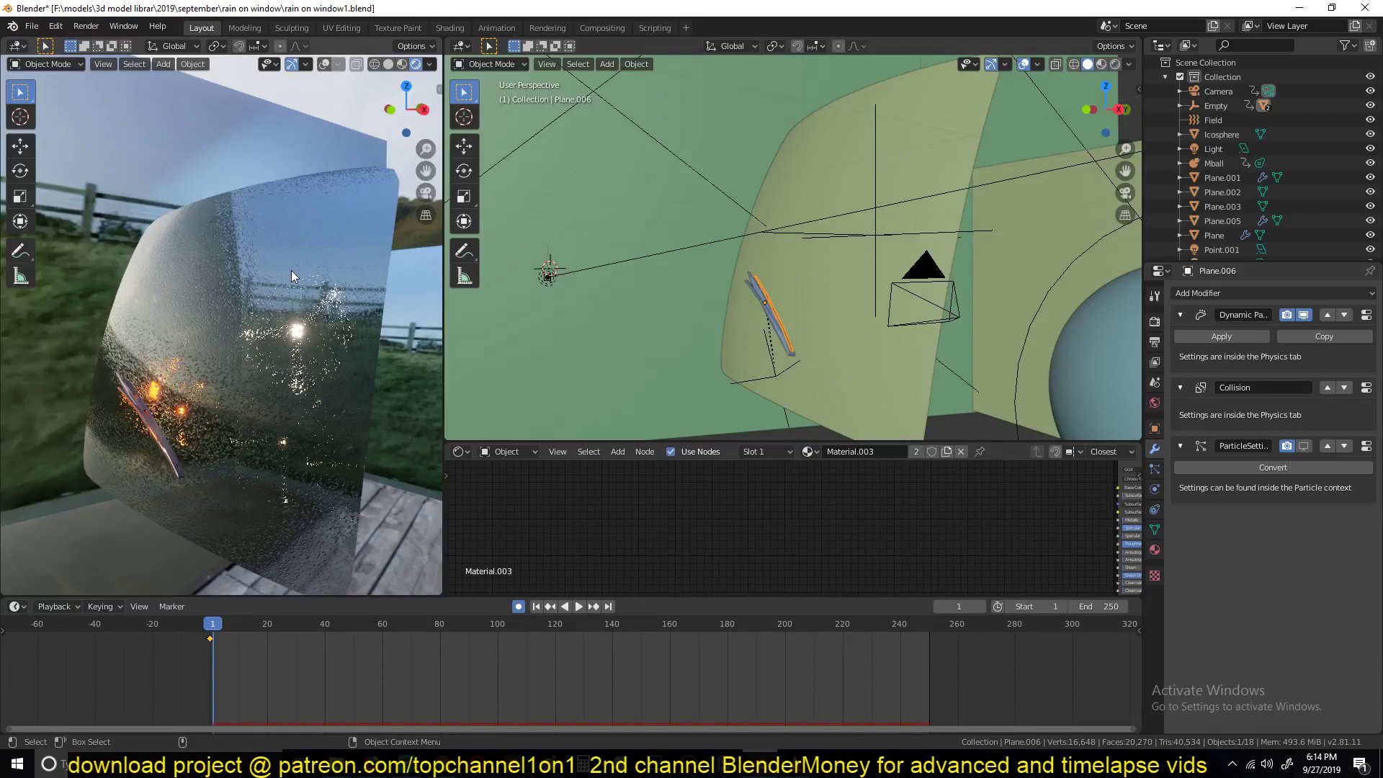
key(space)
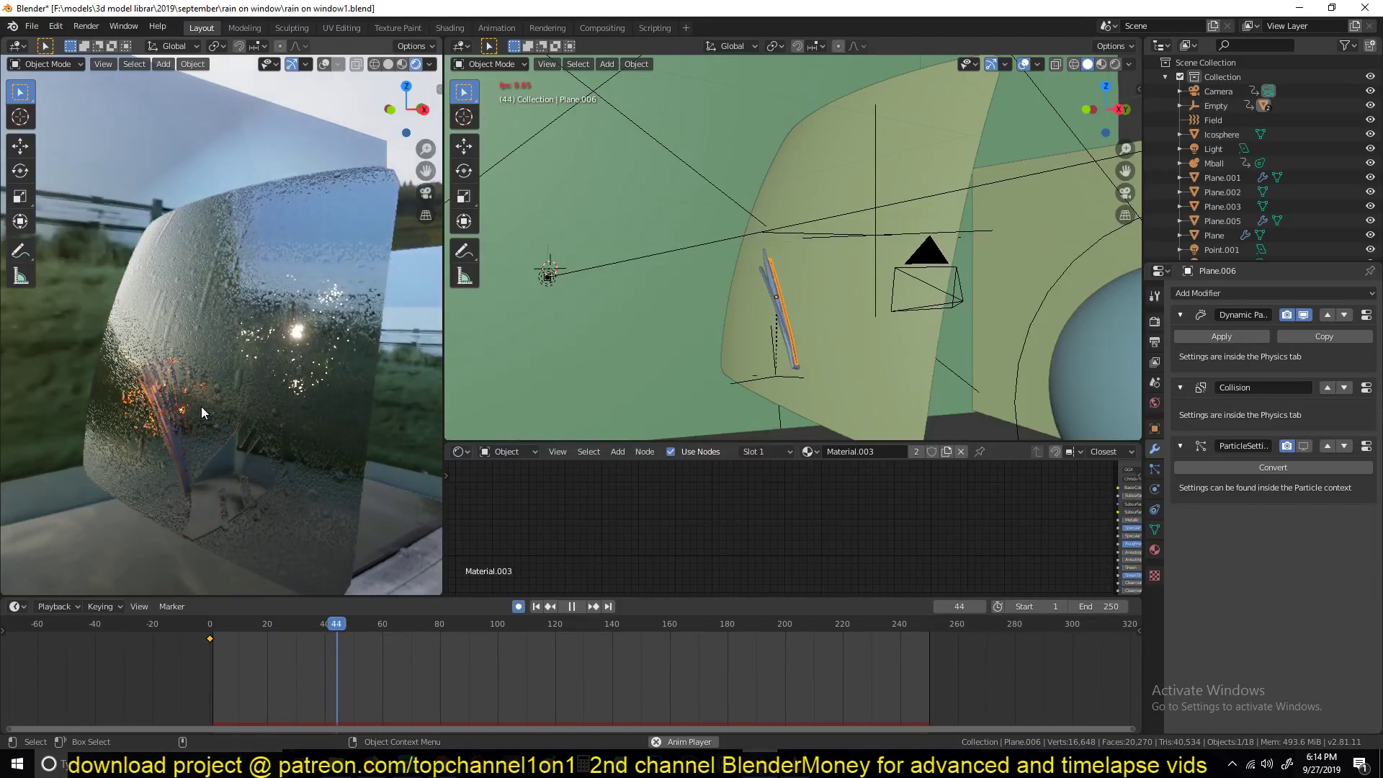
key(space)
key(space)
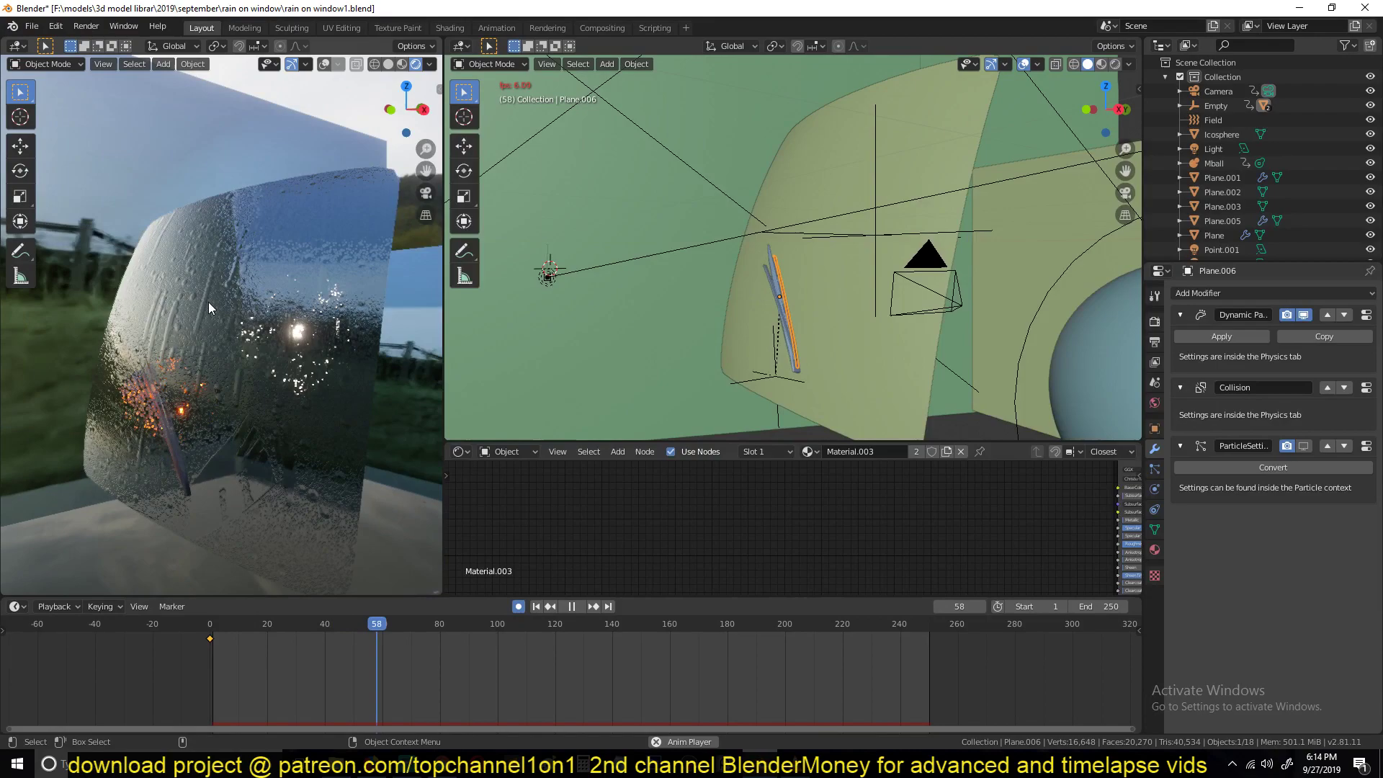
key(space)
middle_drag(210, 328, 216, 251)
click(233, 239)
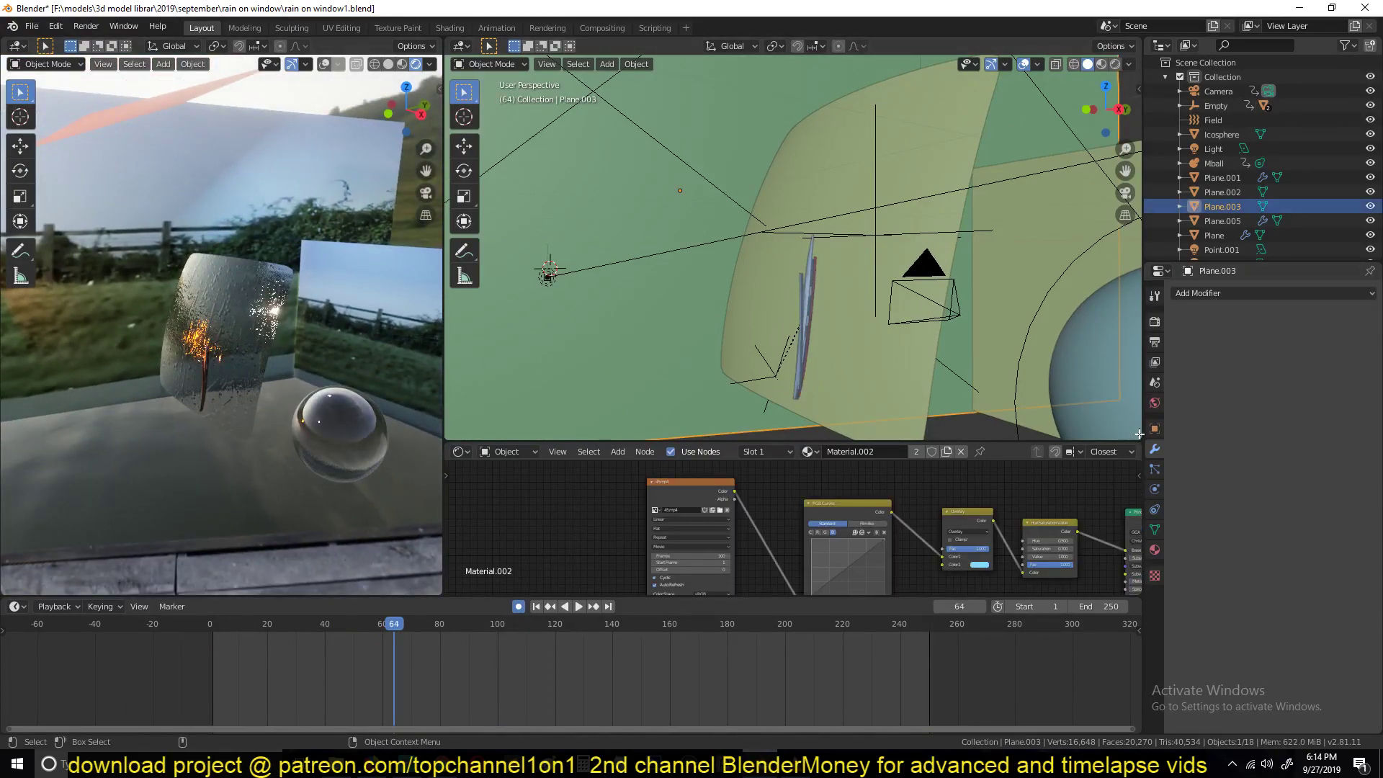
Hide the photo backdrop planes Plane.002 and Plane.003 with H.
scroll(226, 267, down, 4)
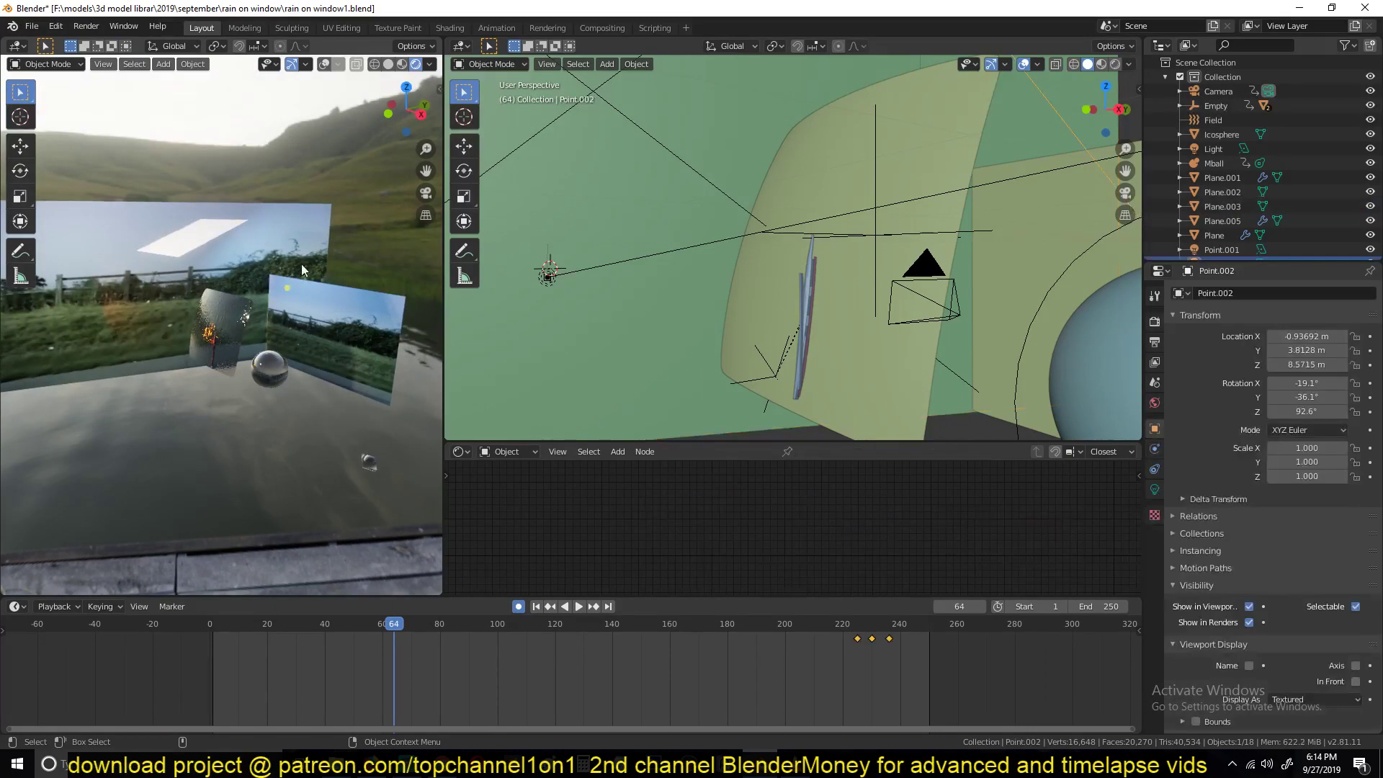
click(363, 321)
key(h)
click(278, 269)
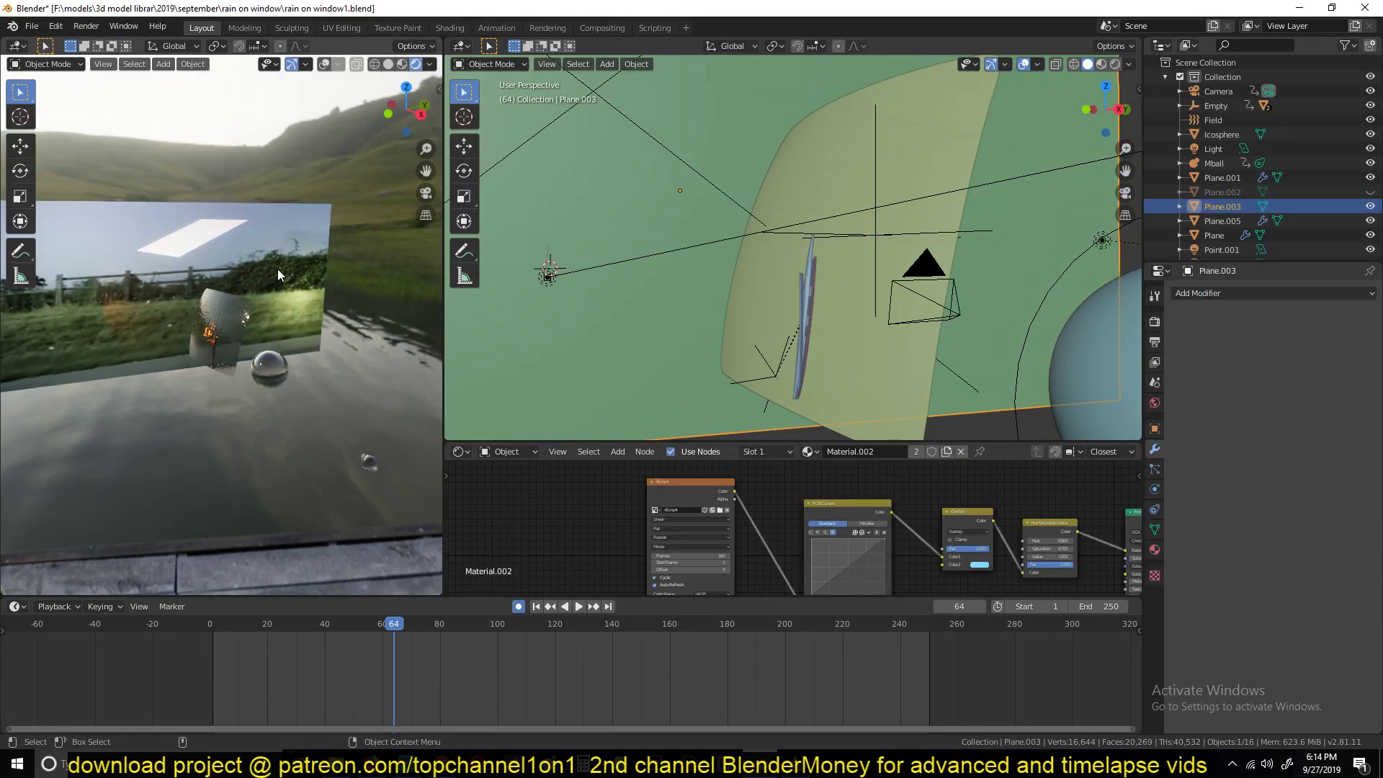
key(h)
Switch the viewport to Material Preview without Scene Lights and play the animation to frame 80.
scroll(235, 336, up, 5)
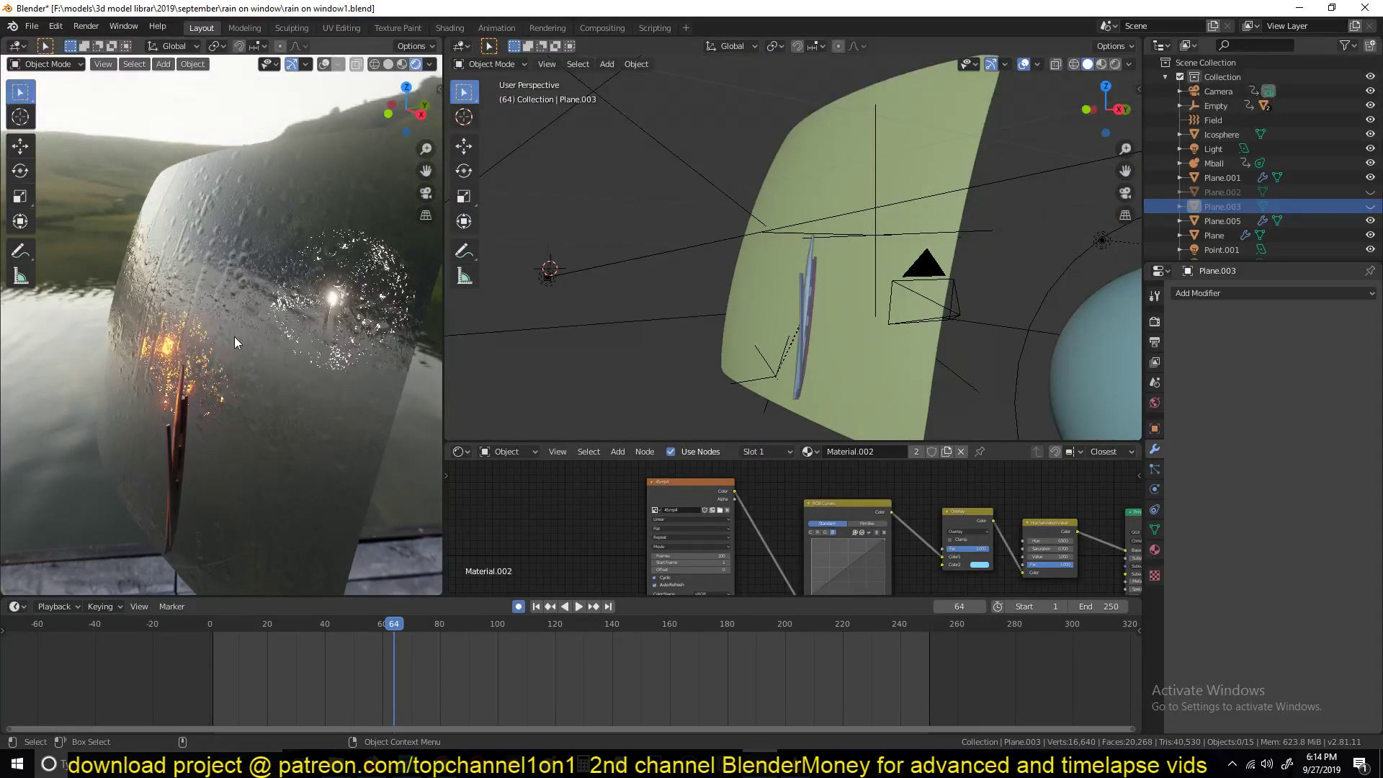
middle_drag(234, 336, 242, 338)
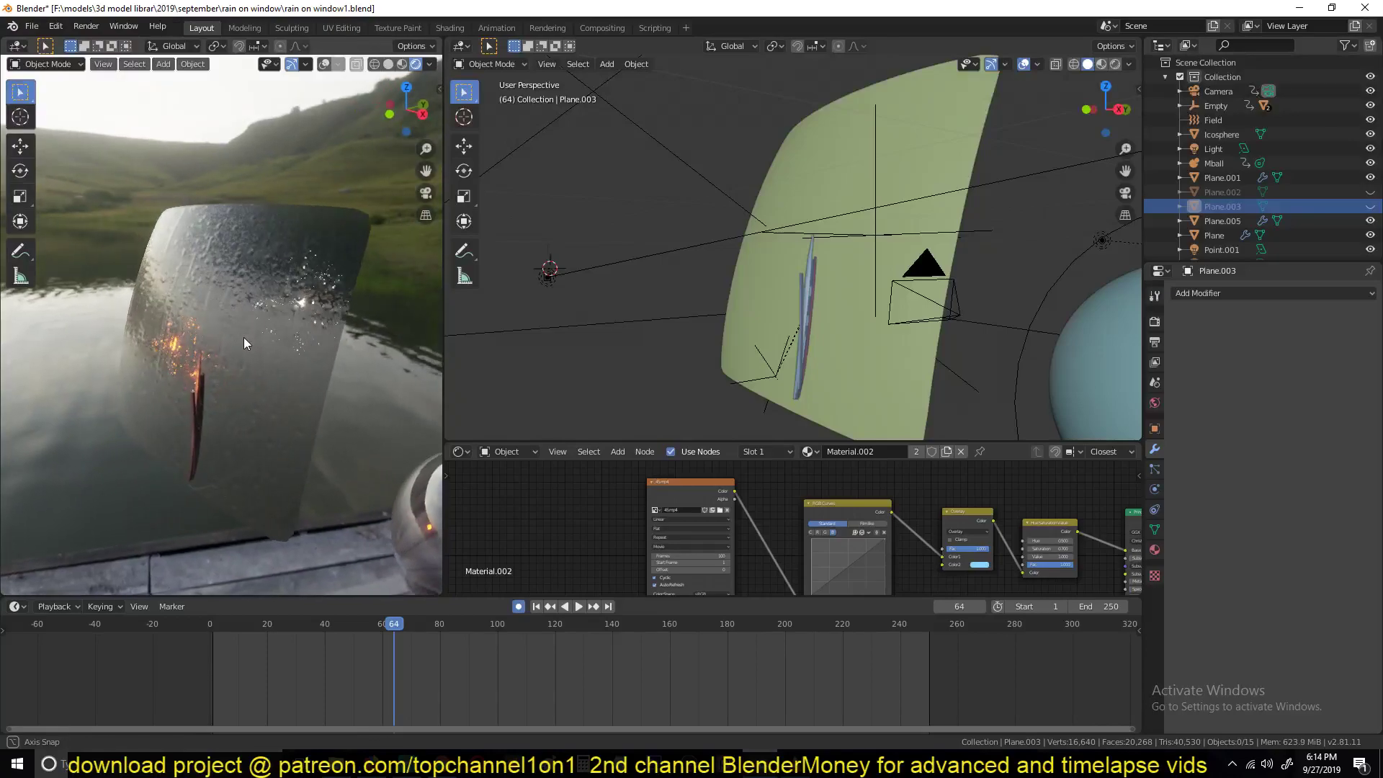
click(402, 64)
key(space)
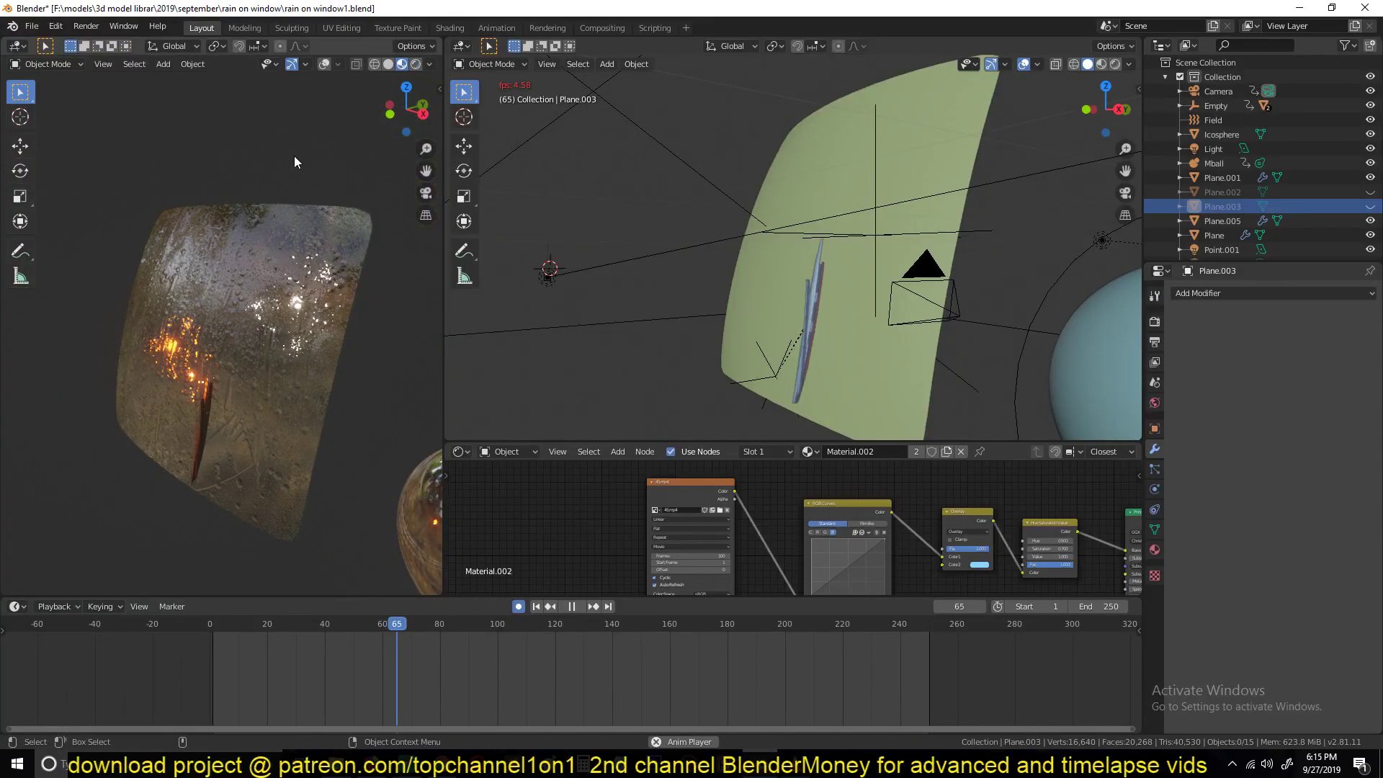
key(space)
click(430, 64)
click(381, 137)
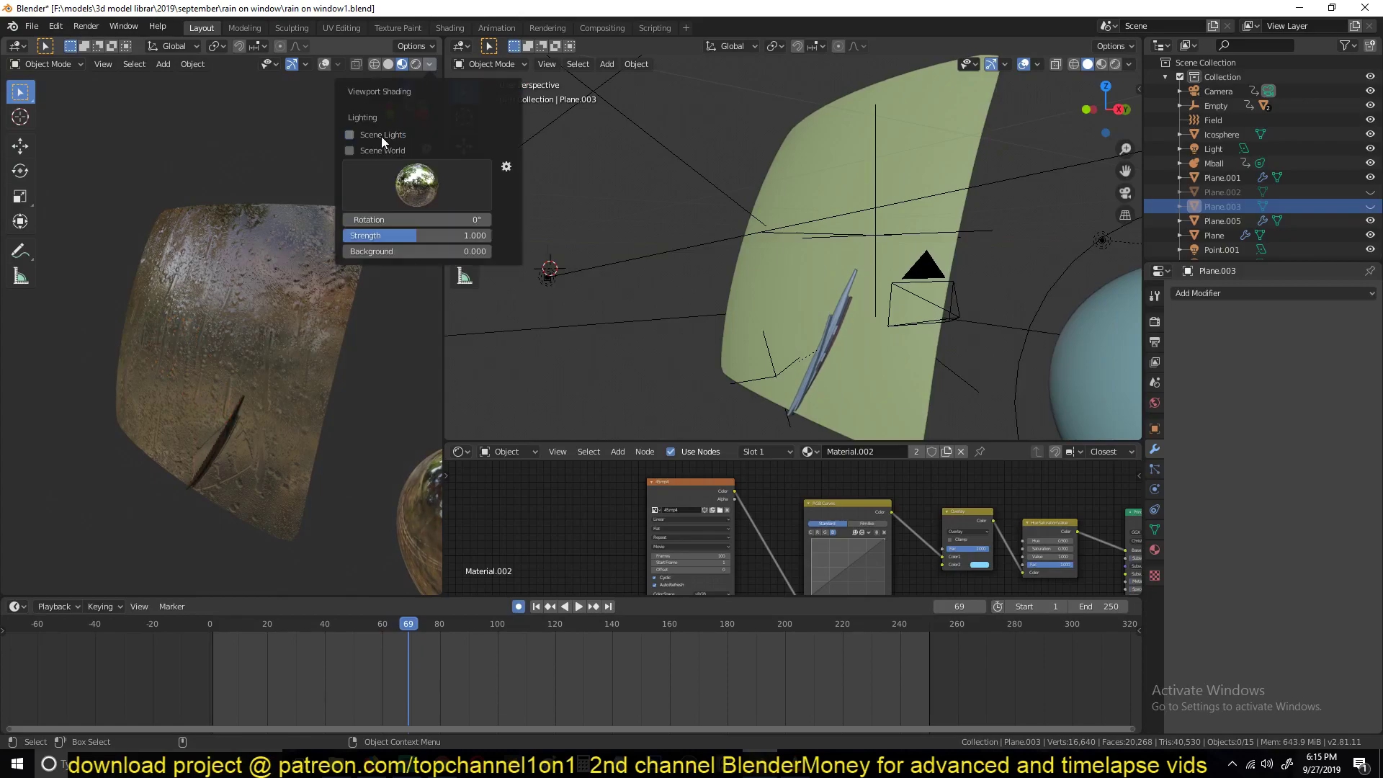
key(space)
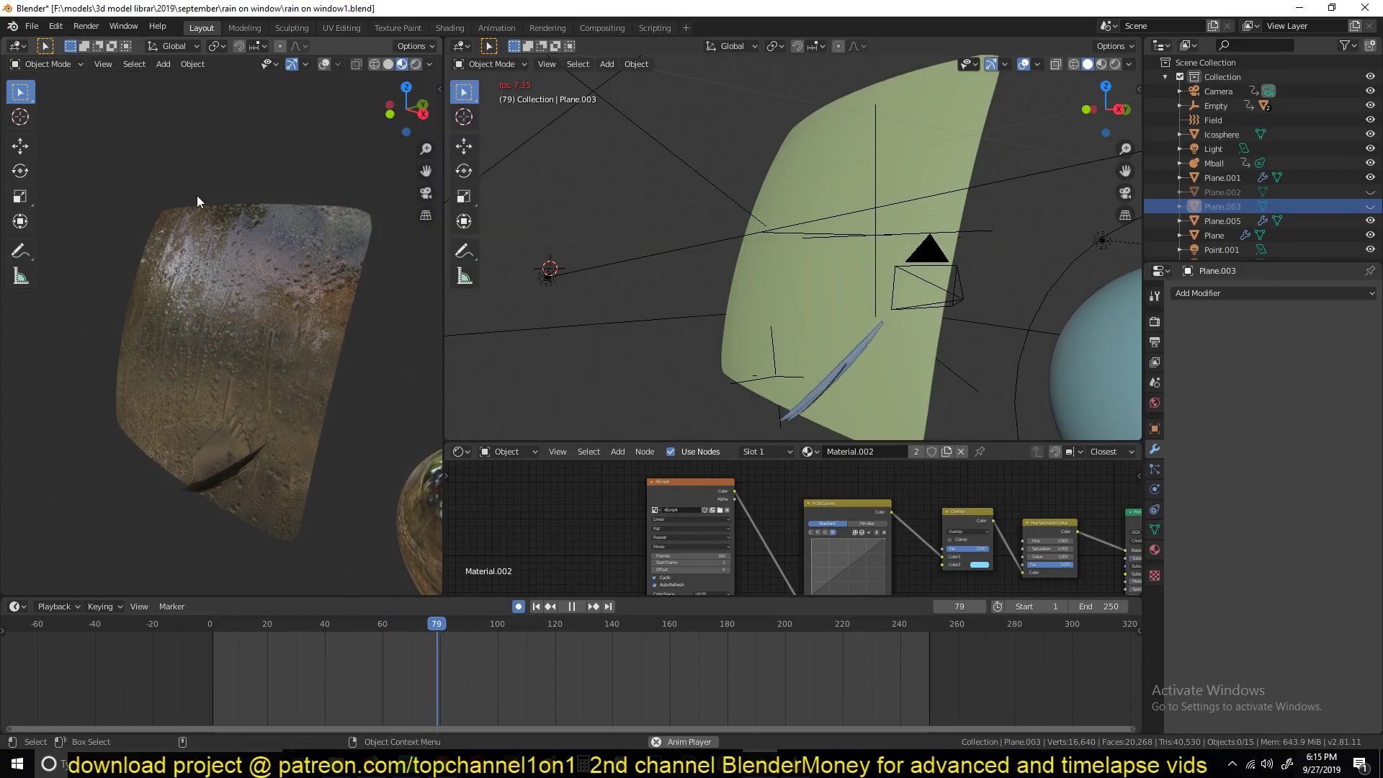
key(space)
In Eevee render properties, turn Screen Space Reflections off and back on.
click(1155, 321)
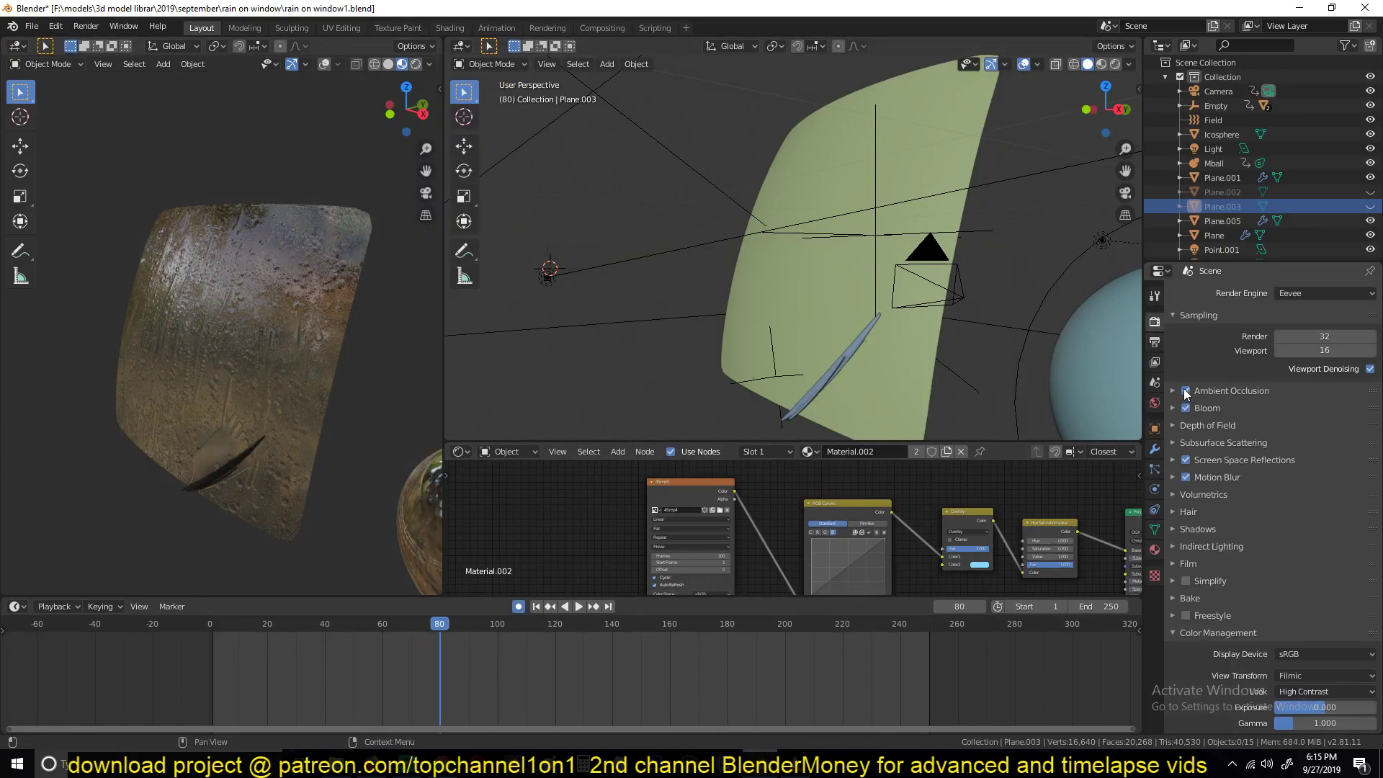
click(1186, 461)
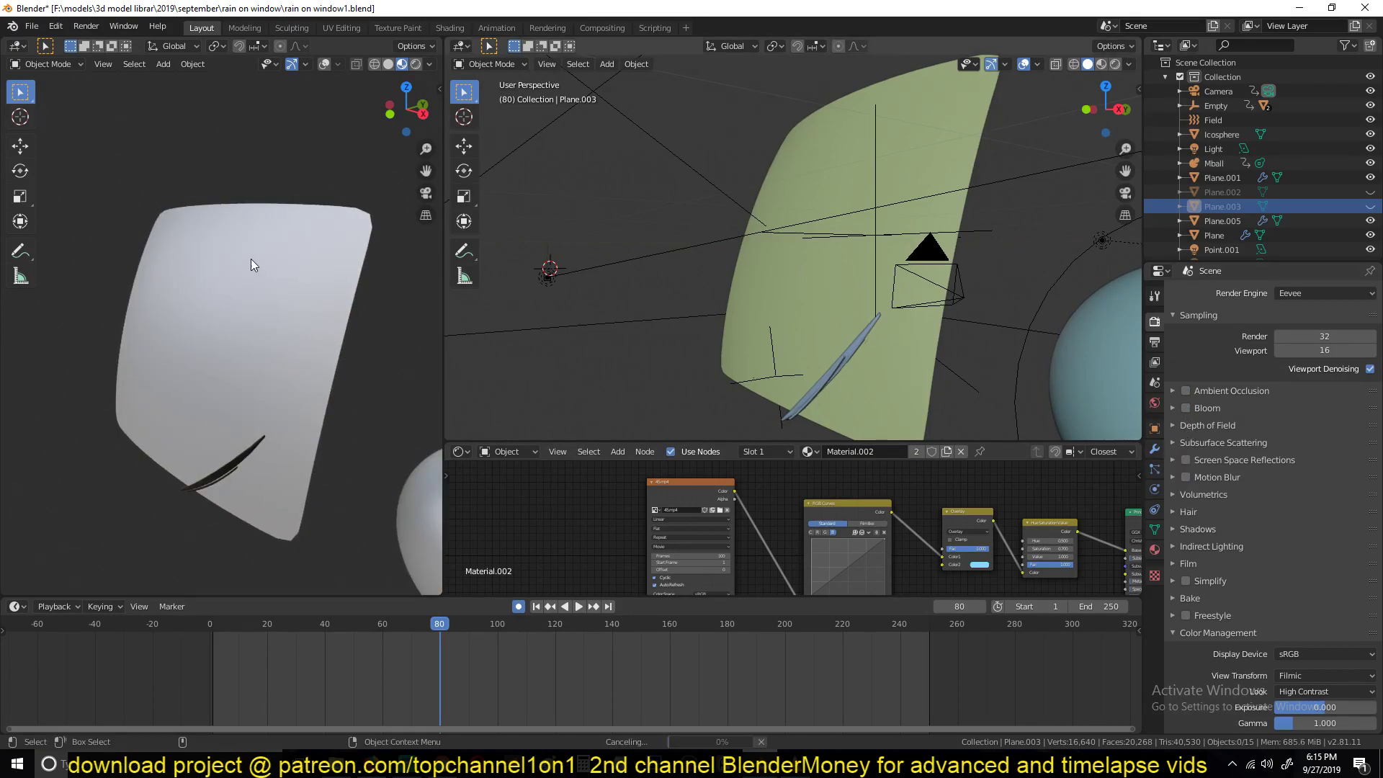
middle_drag(272, 178, 259, 221)
click(301, 289)
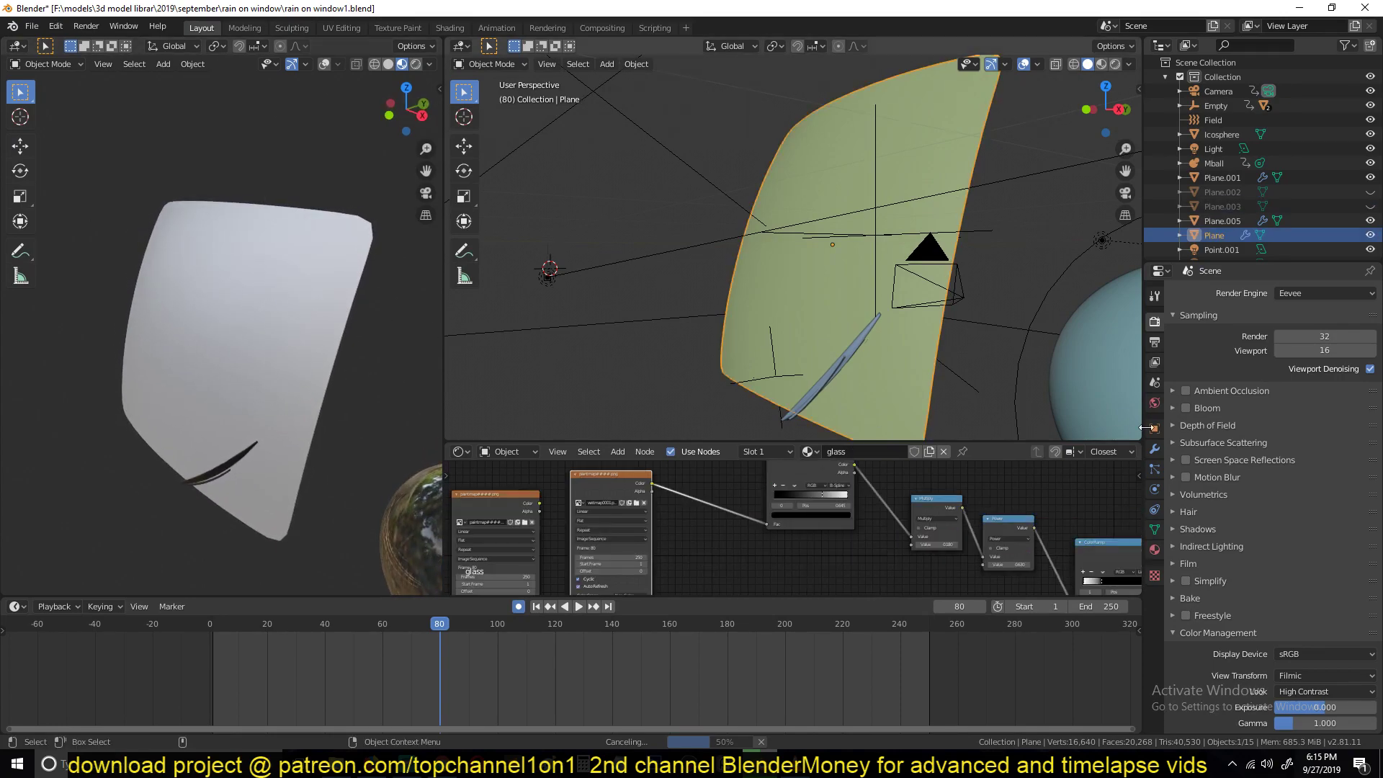
click(1186, 459)
click(174, 213)
Rewind and play the rain animation in camera view (Numpad 0), stopping at frame 99.
click(206, 657)
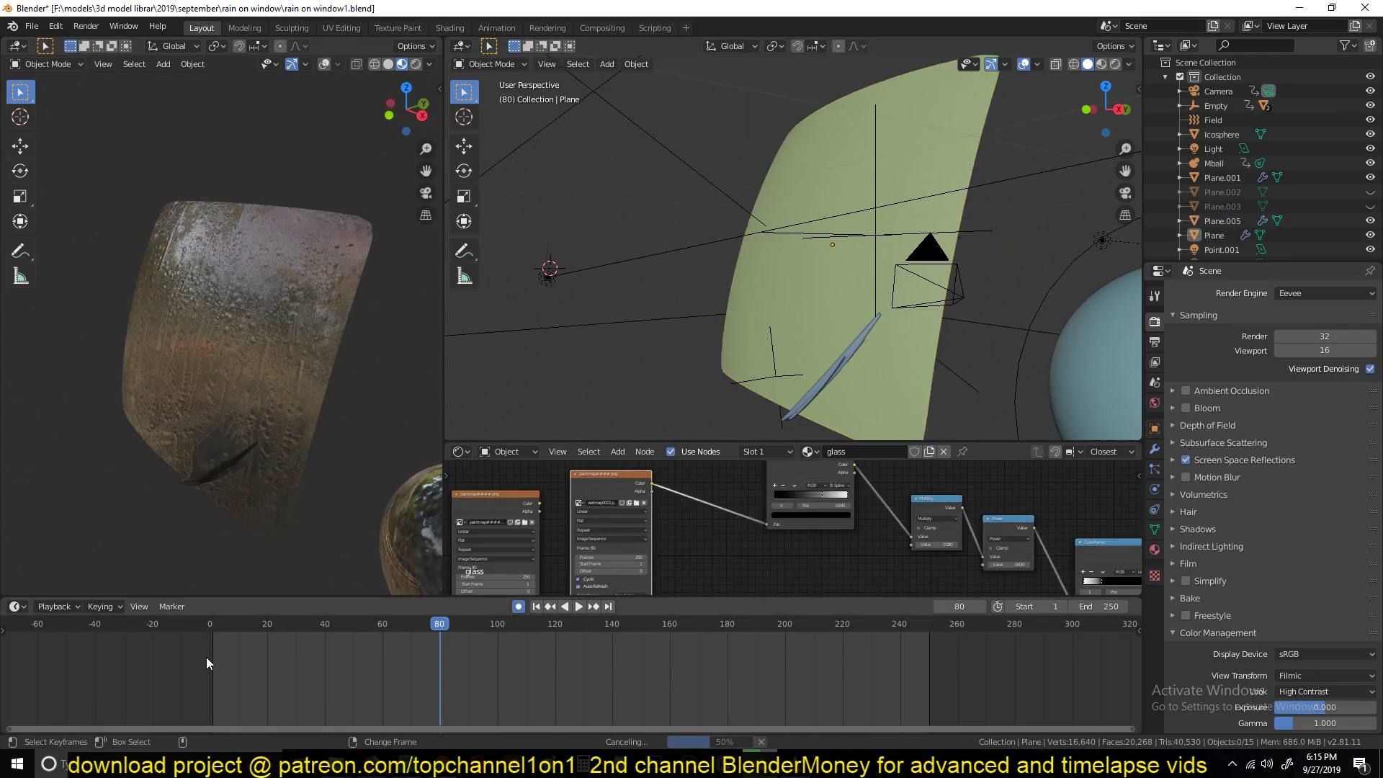
key(space)
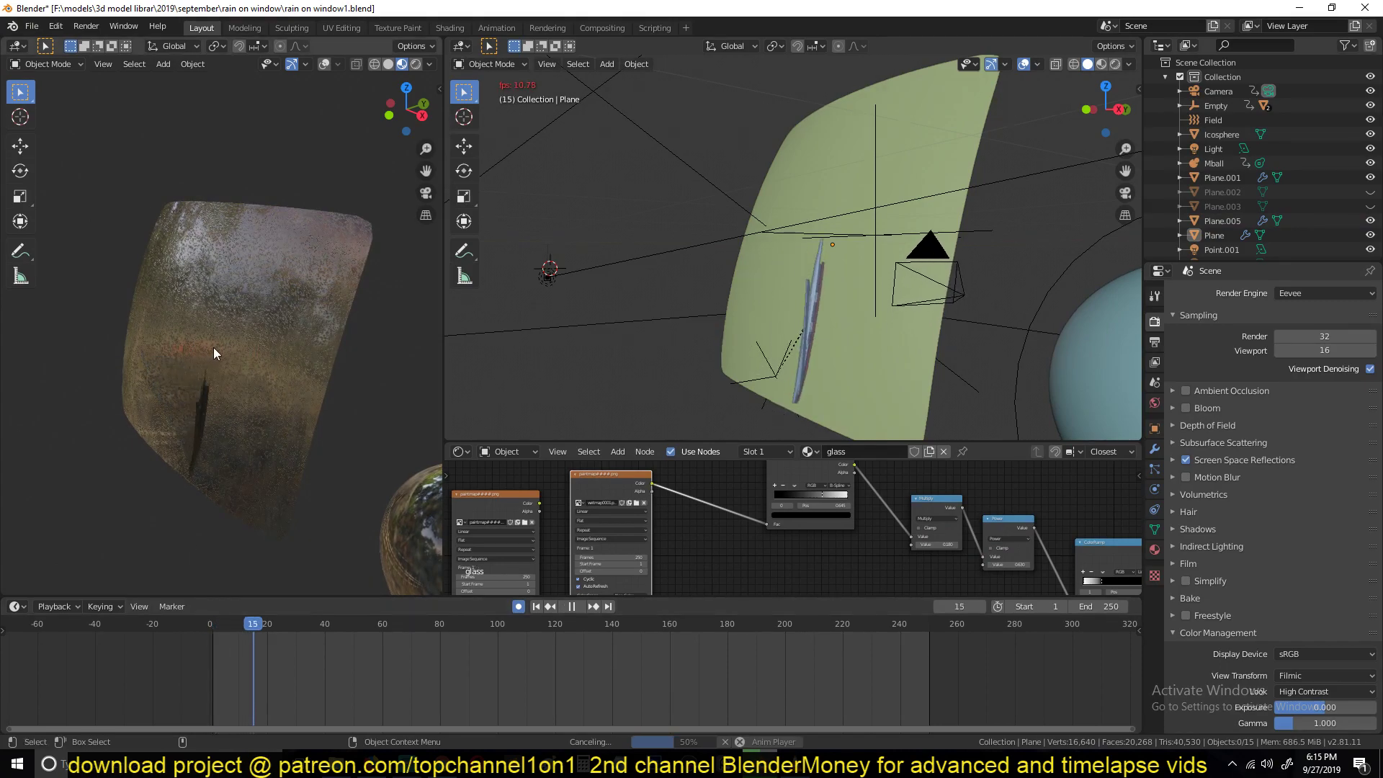
middle_drag(213, 347, 254, 288)
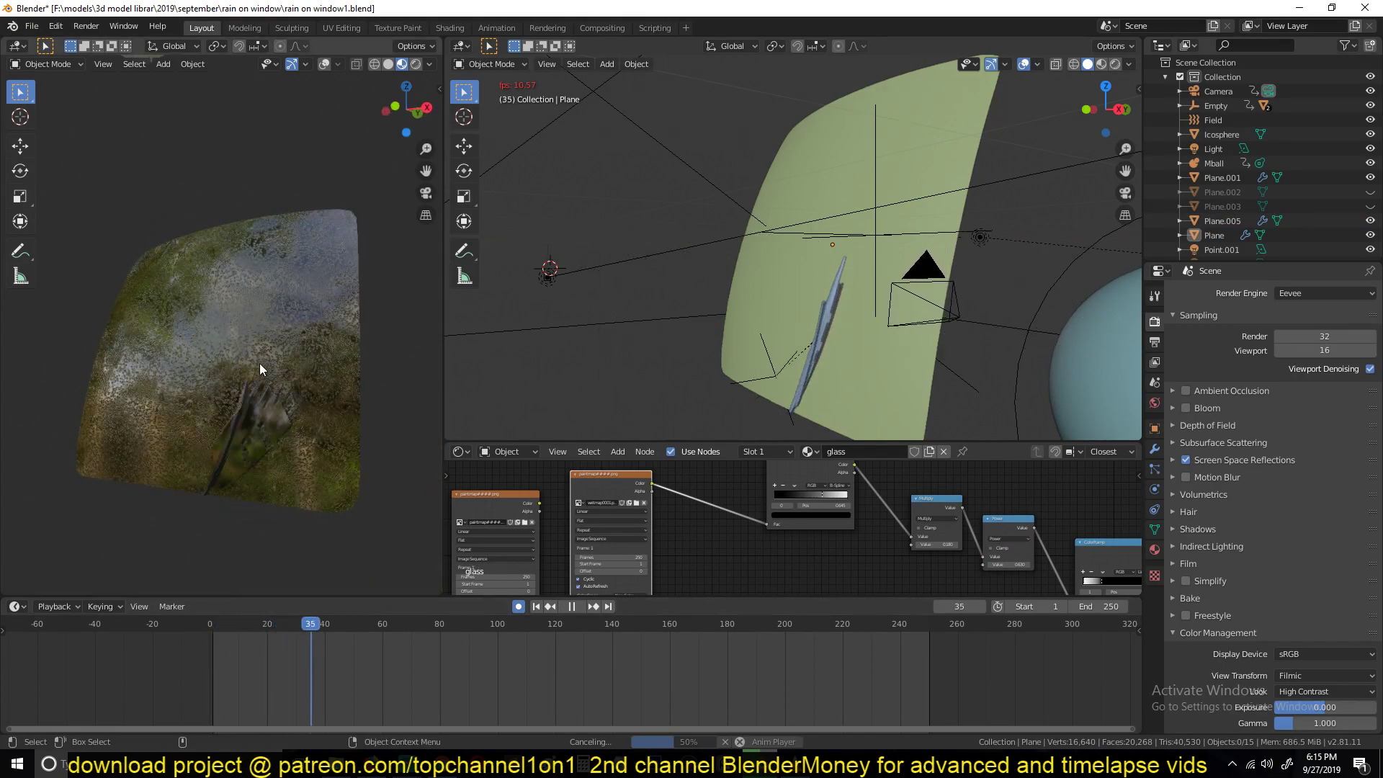
middle_drag(259, 363, 214, 370)
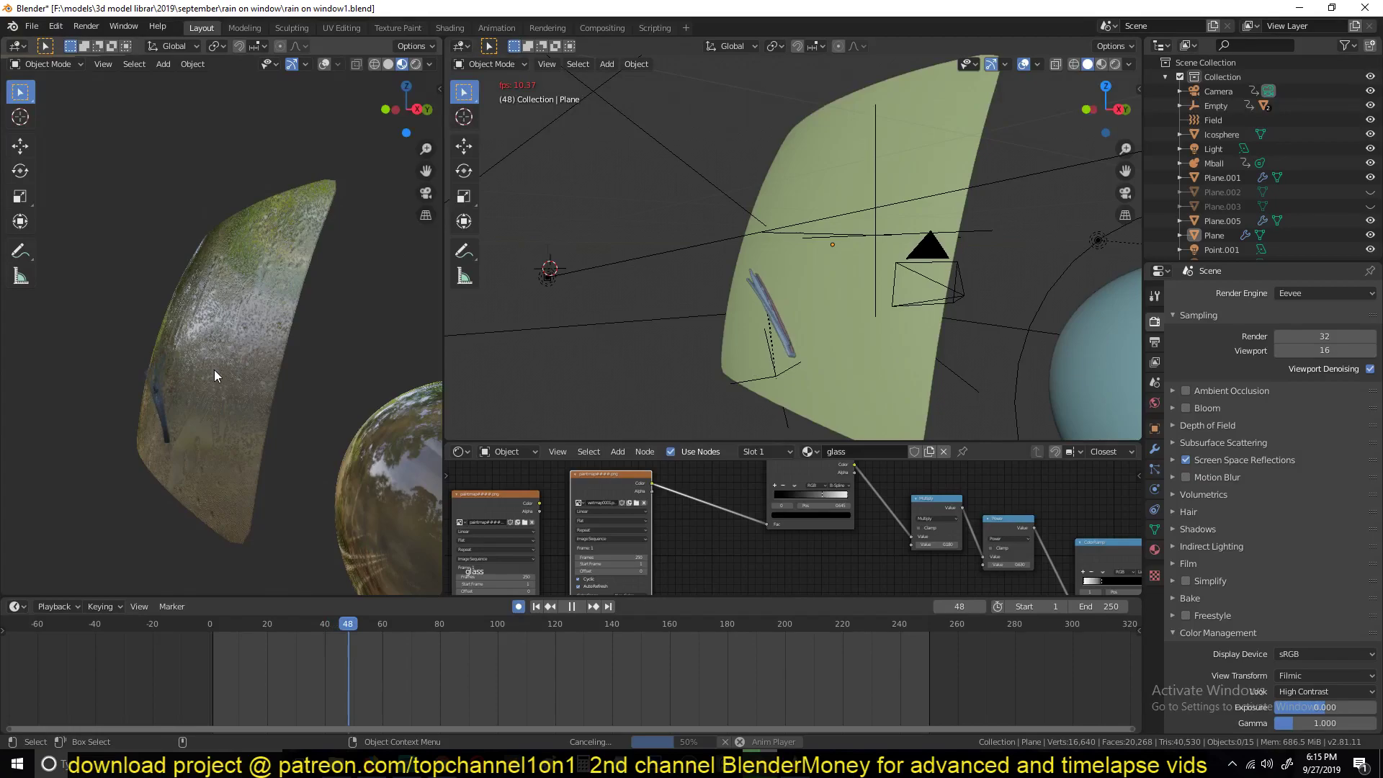
key(KP_0)
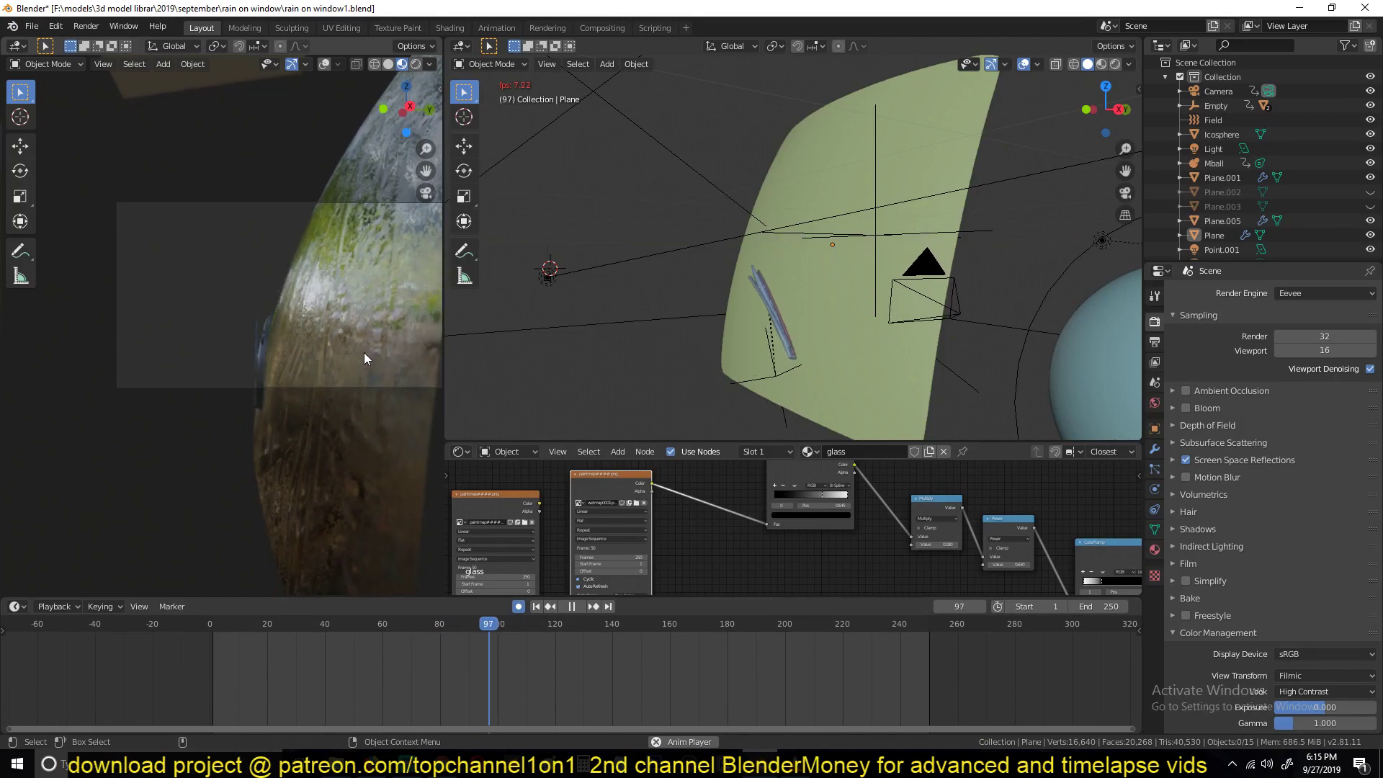
key(space)
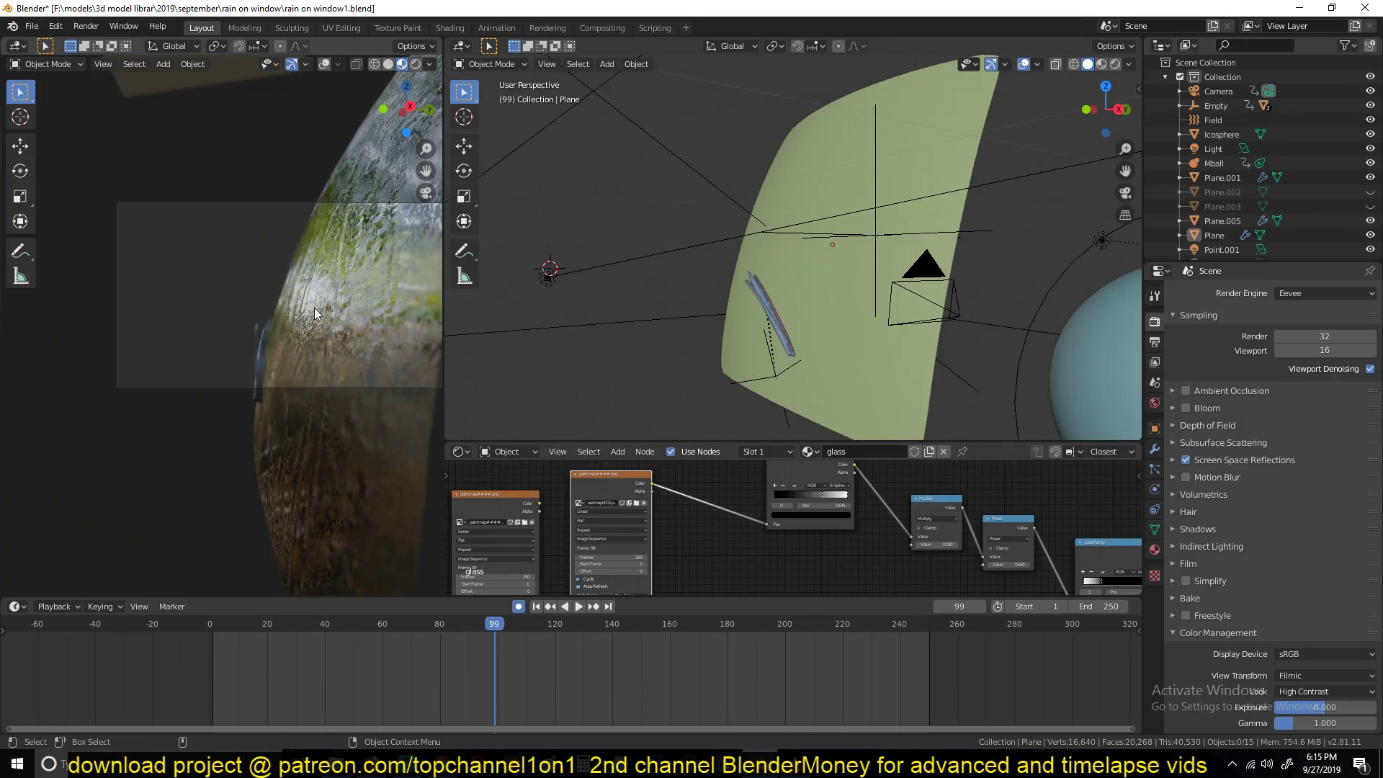
scroll(297, 307, up, 2)
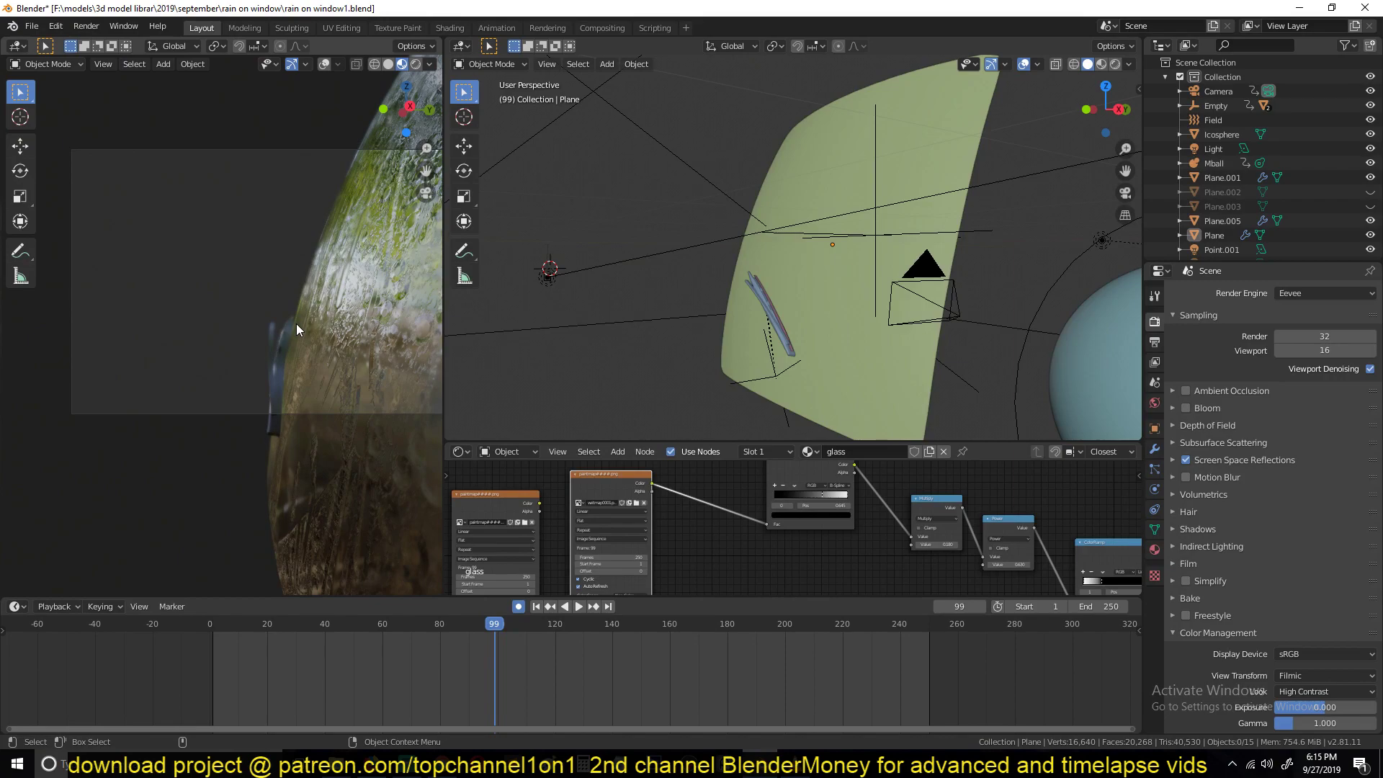
middle_drag(296, 323, 361, 296)
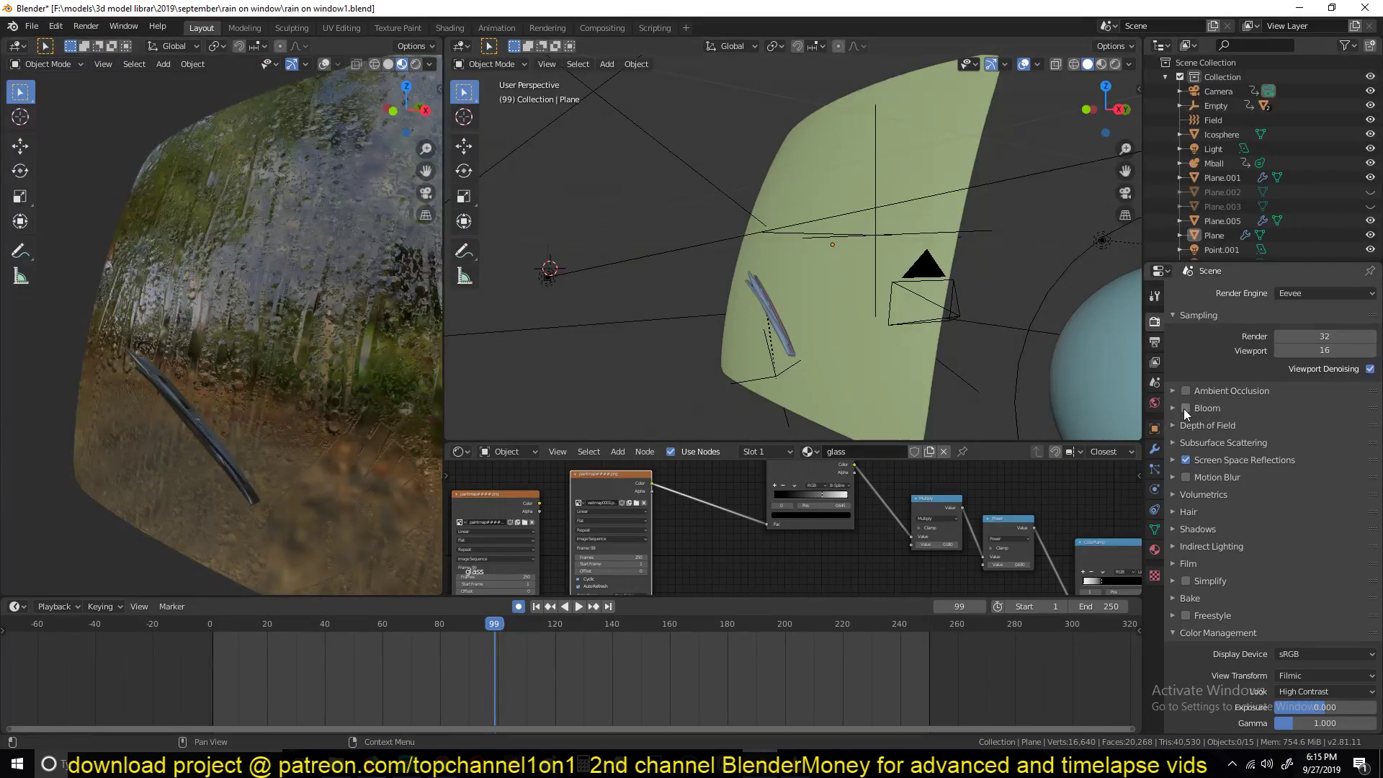